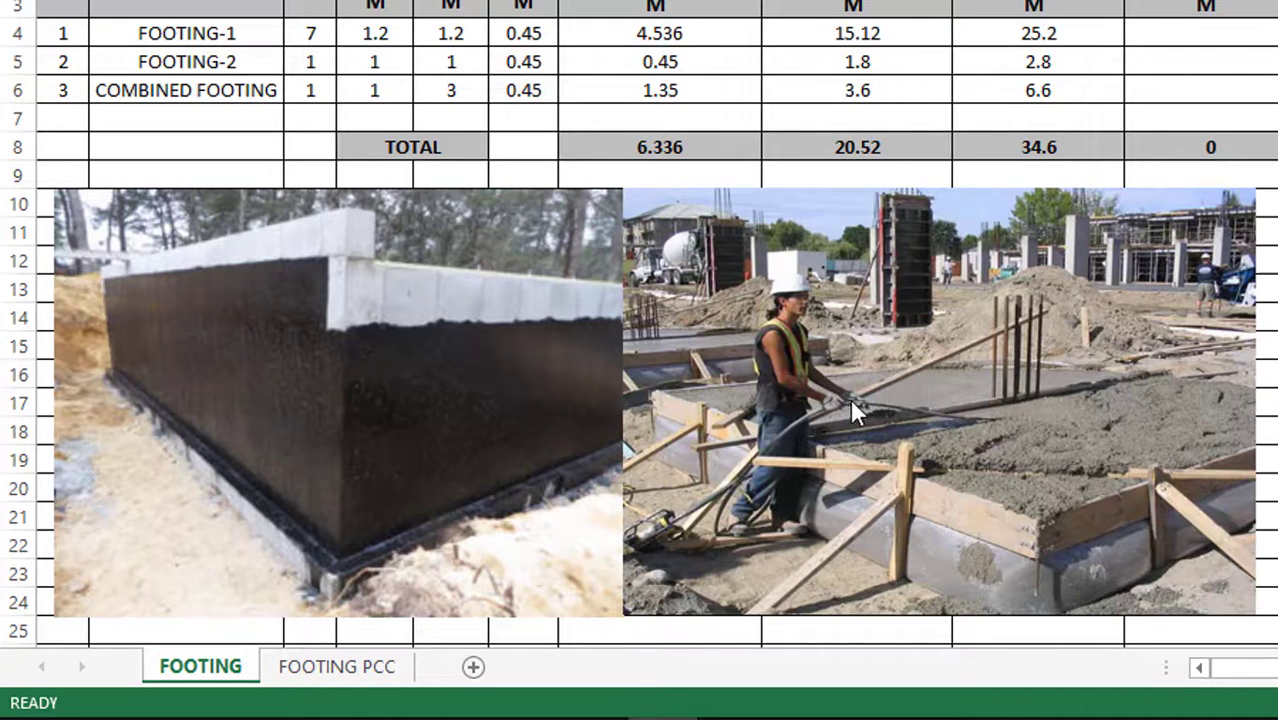
Fill the Area of Footing column with =(D4*E4)*C4 for all three footings, totalling 14.08.
drag(876, 40, 874, 95)
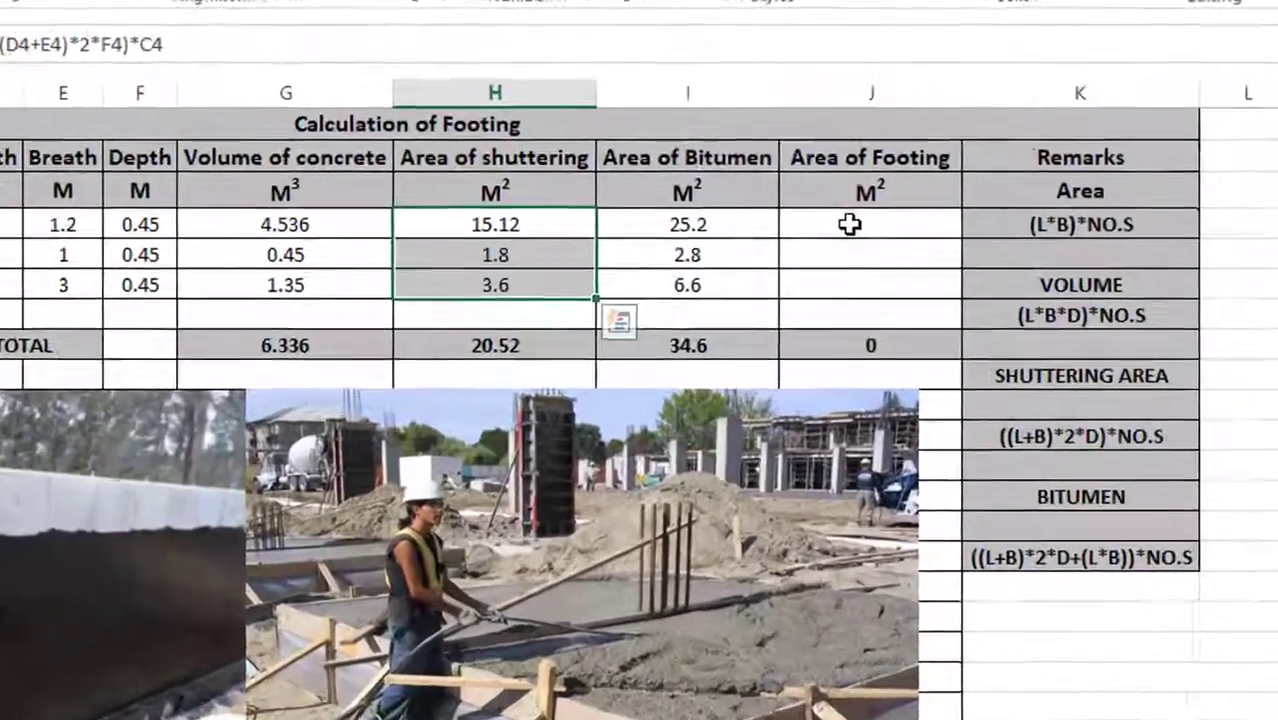
click(846, 229)
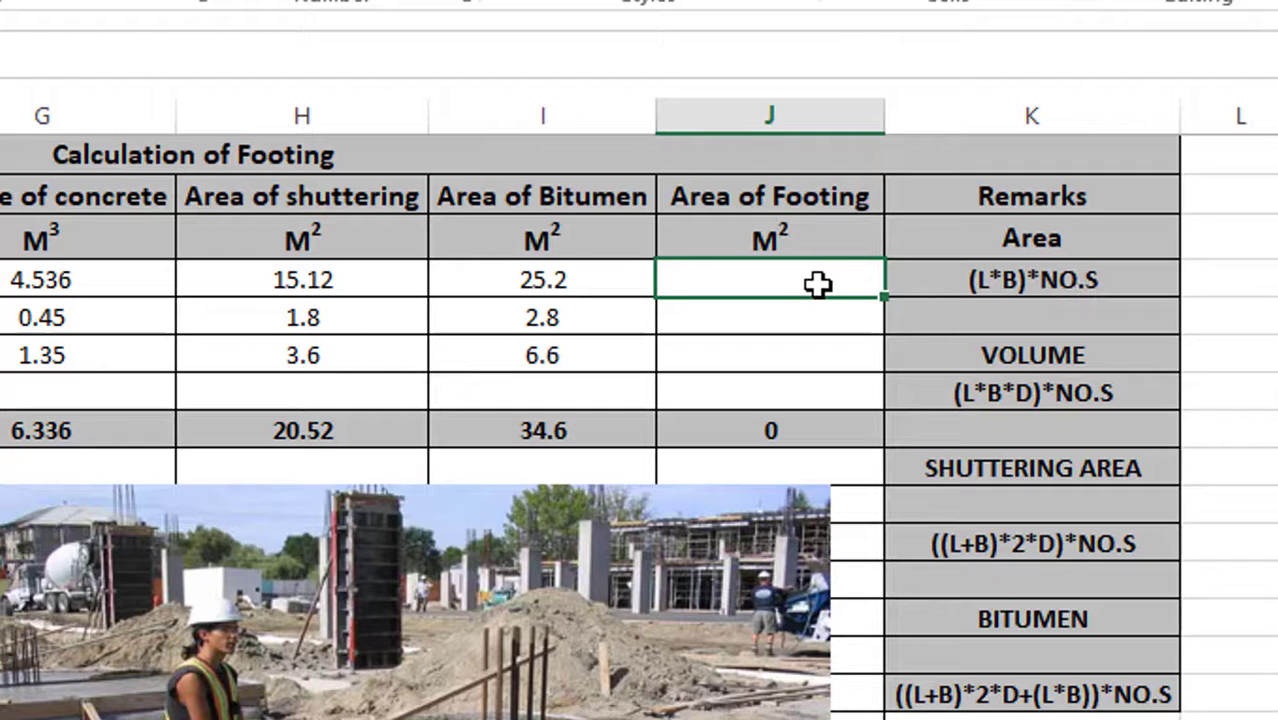
text(=()
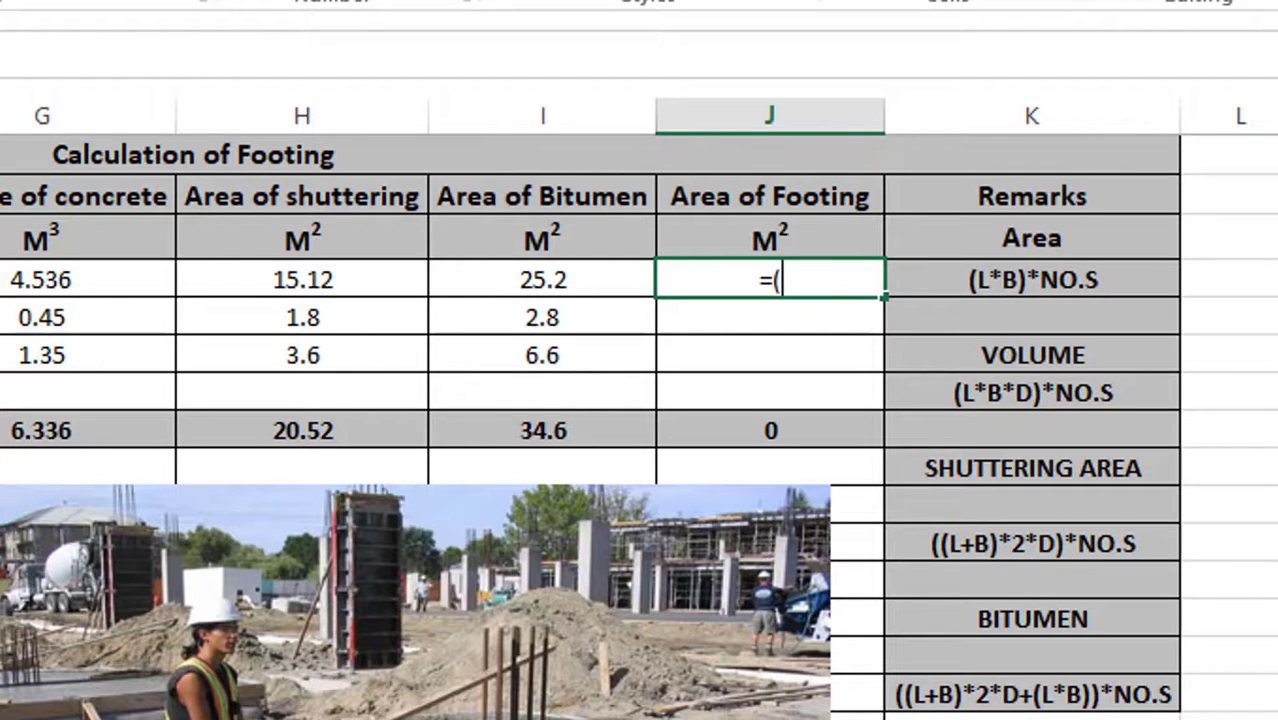
text(D4*)
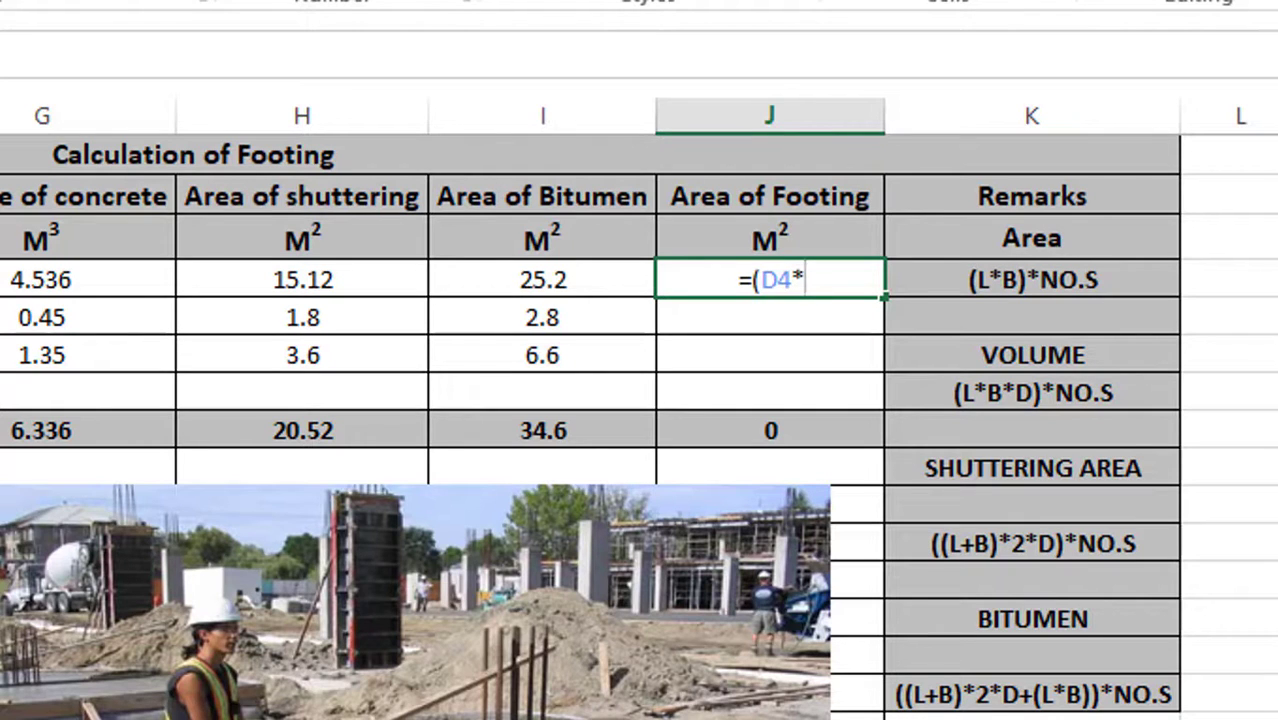
text(E4)*C4)
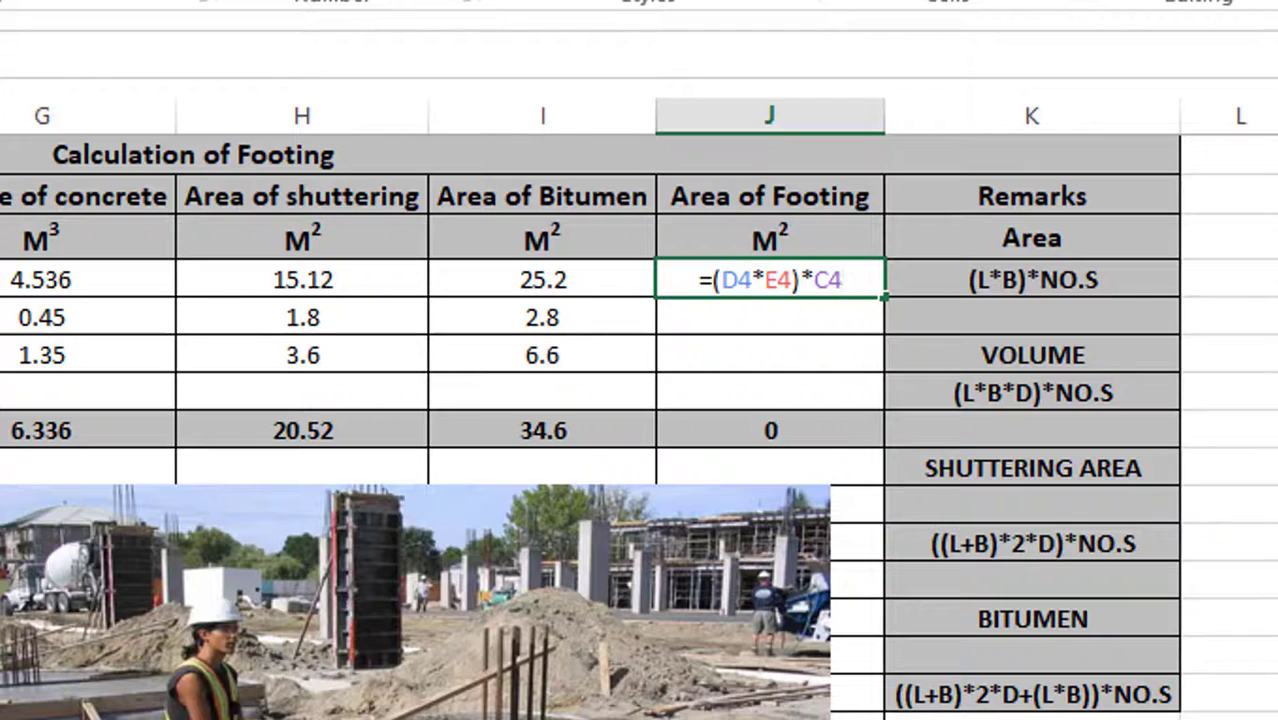
key(Return)
click(830, 292)
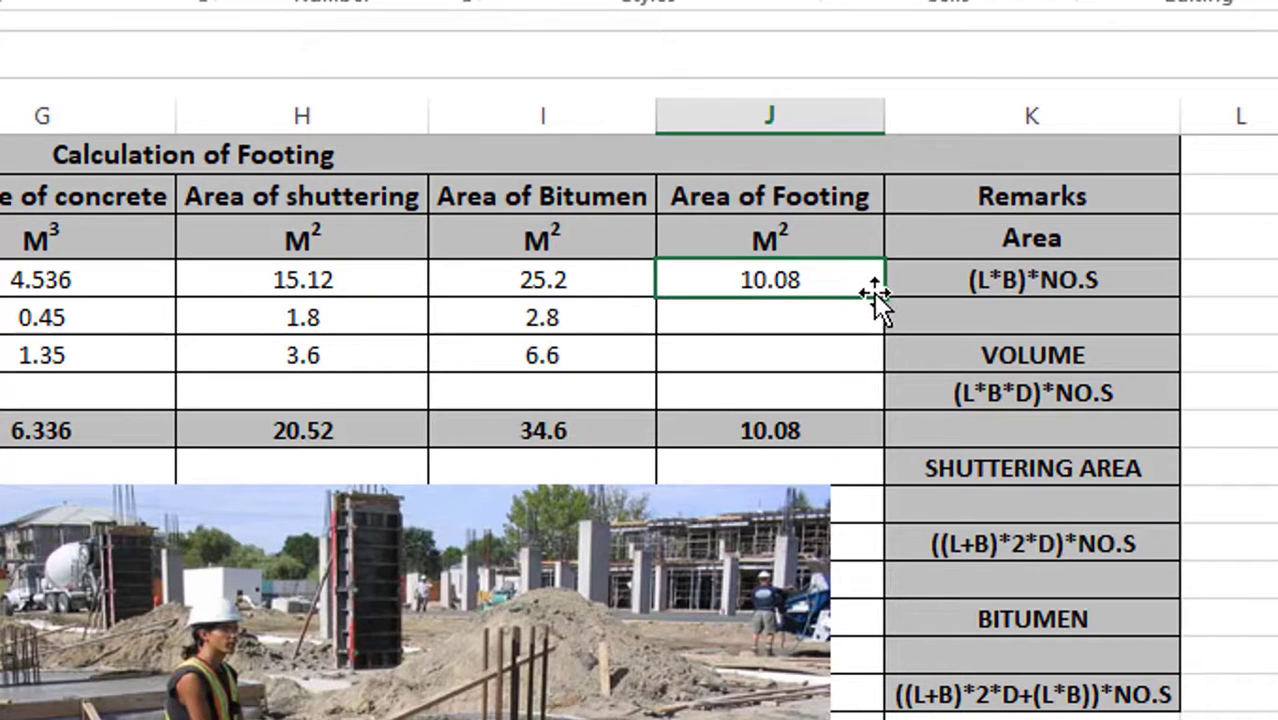
drag(884, 296, 867, 367)
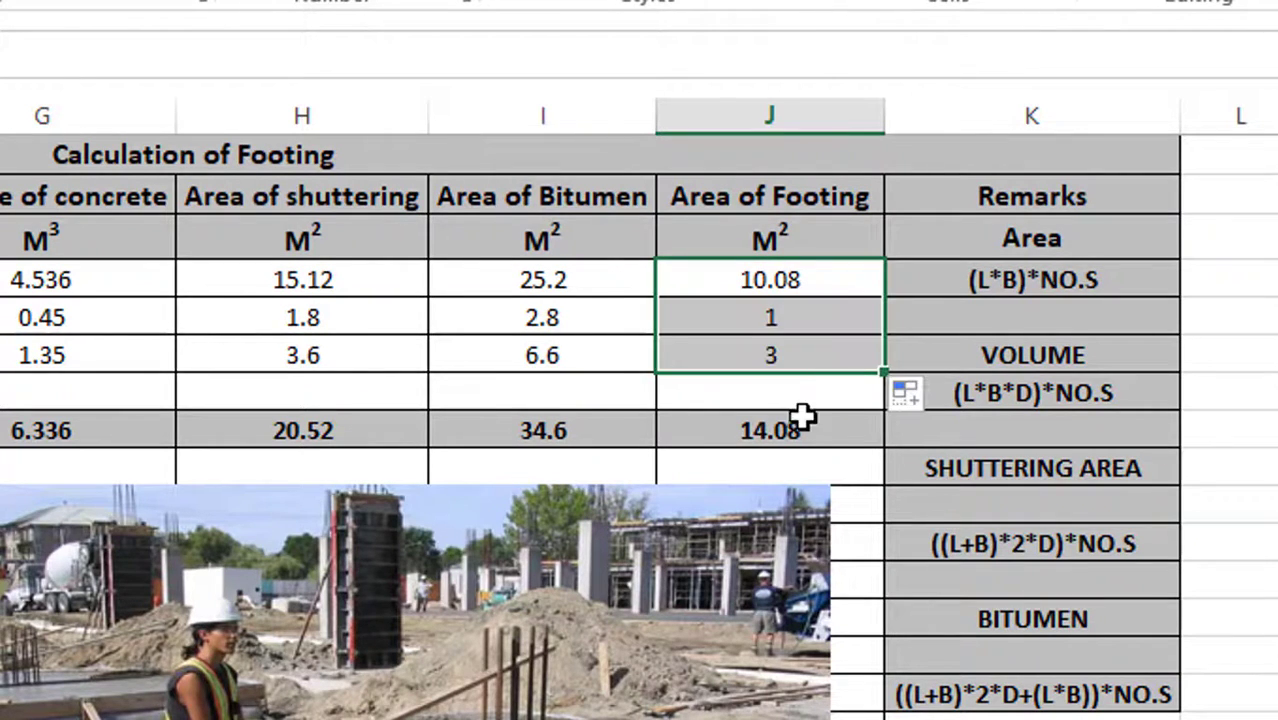
click(805, 428)
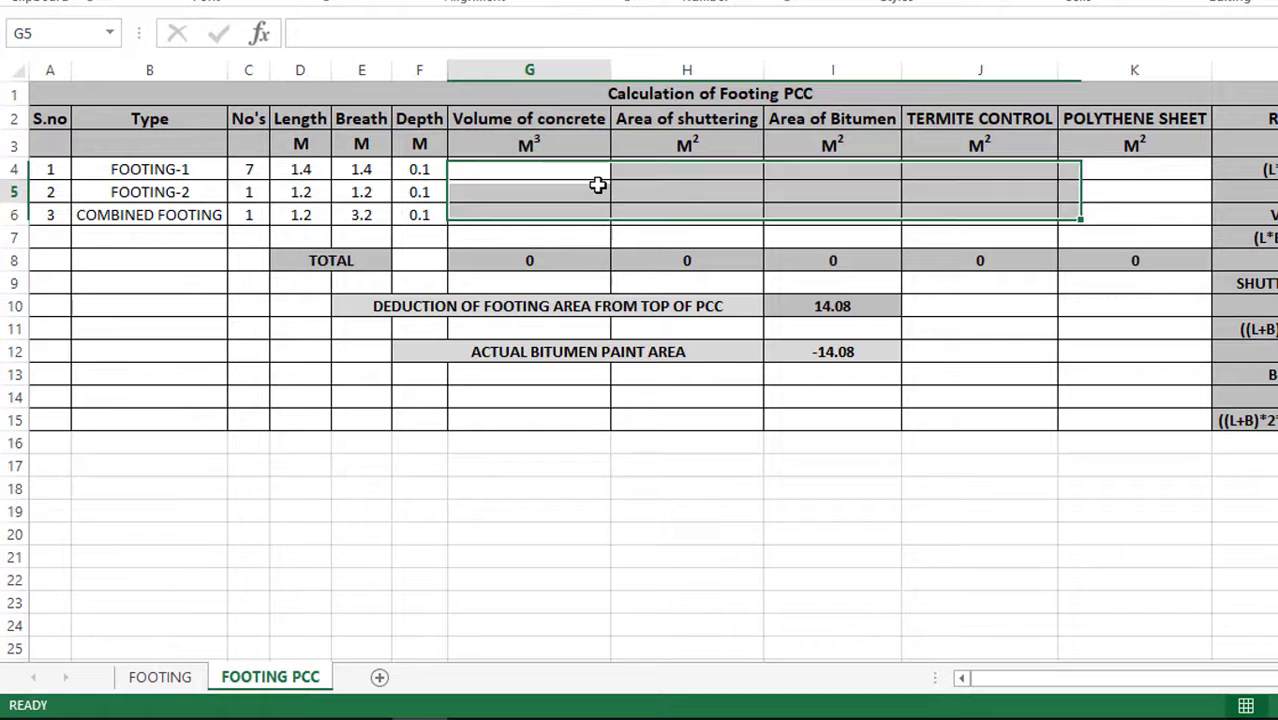
Copy the three footings' length, breadth and depth from FOOTING into the FOOTING PCC table at D4.
click(597, 185)
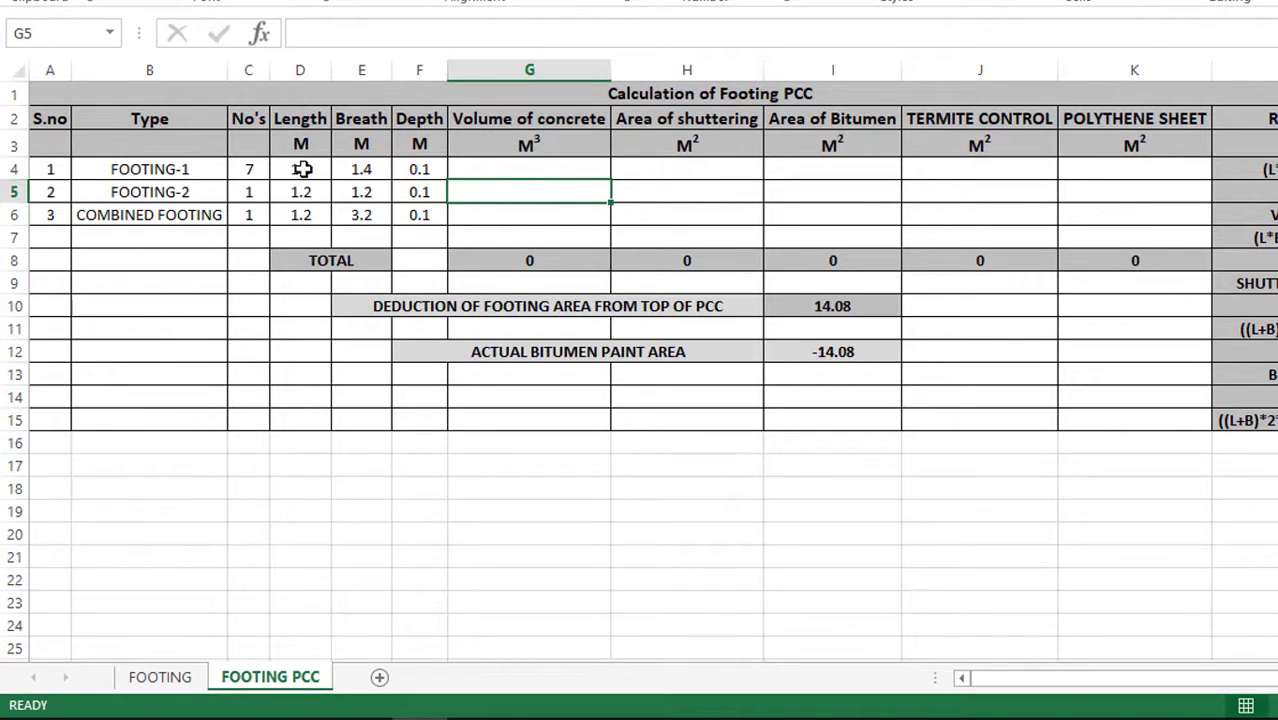
click(171, 677)
click(316, 174)
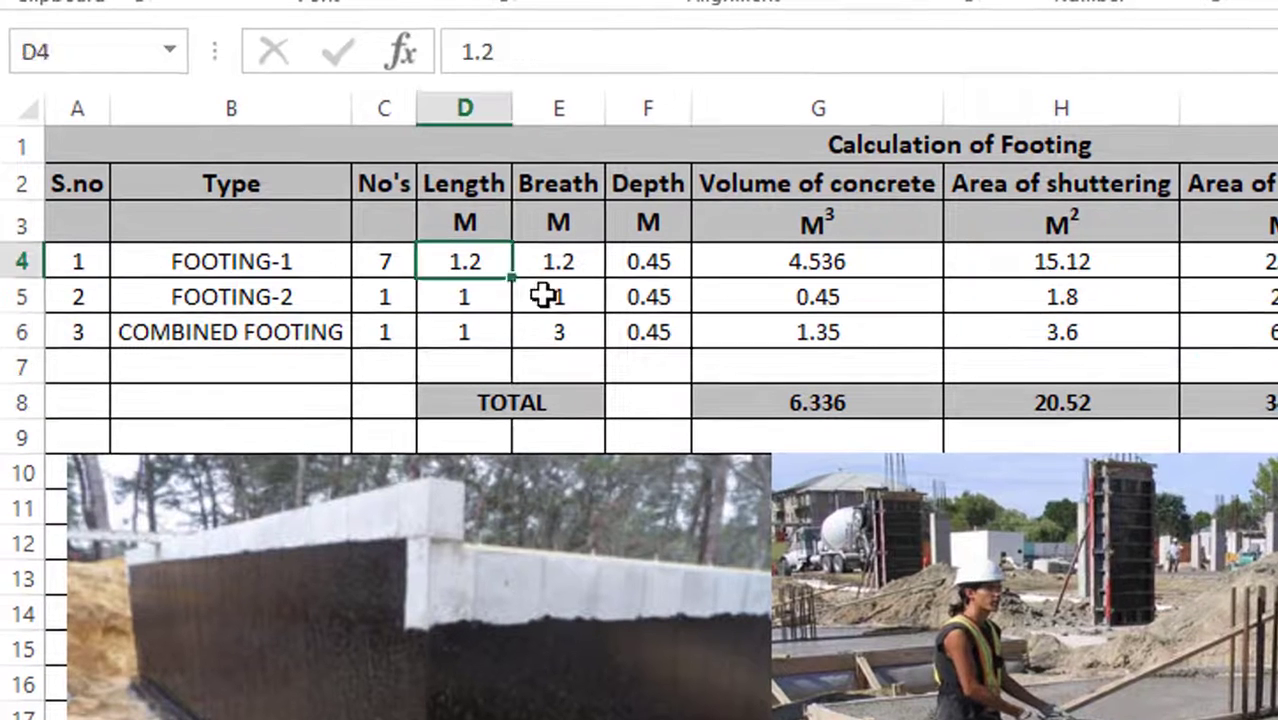
drag(541, 295, 630, 336)
key(ctrl+c)
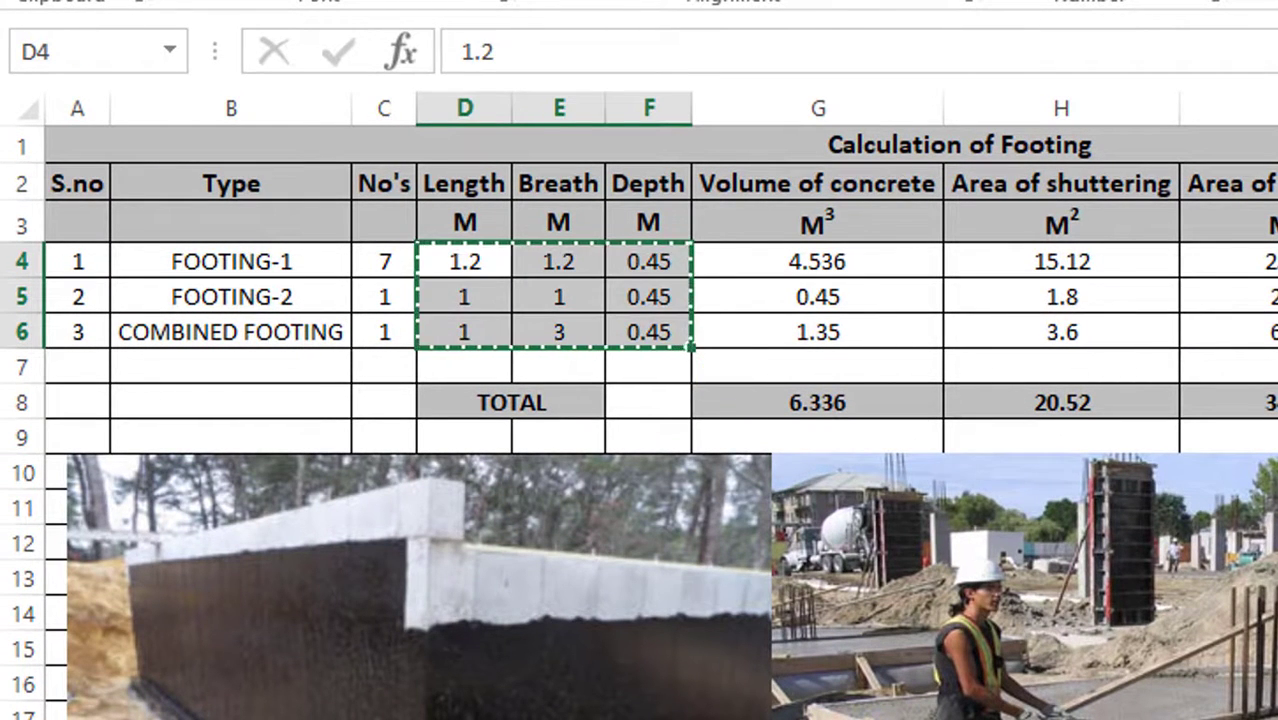
key(ctrl+Page_Down)
click(481, 259)
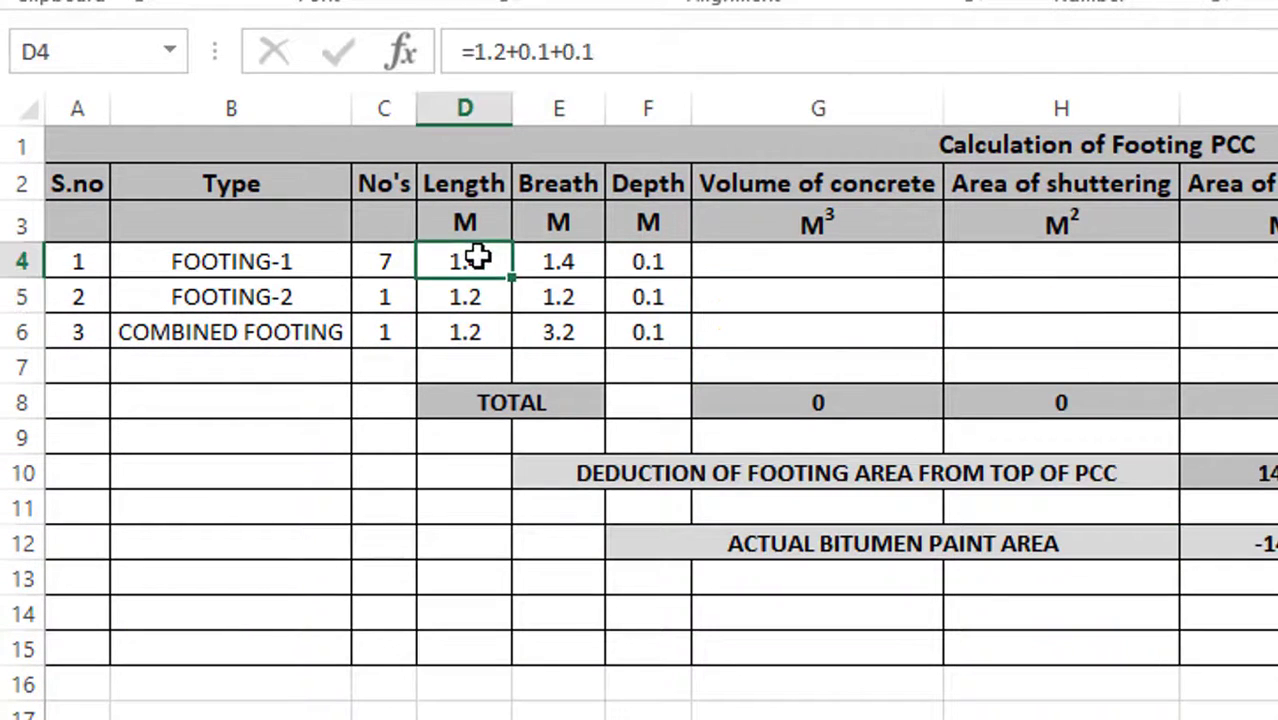
key(ctrl+v)
Inspect the PCC table's Volume of concrete cell and the Termite Control Area formula.
click(862, 268)
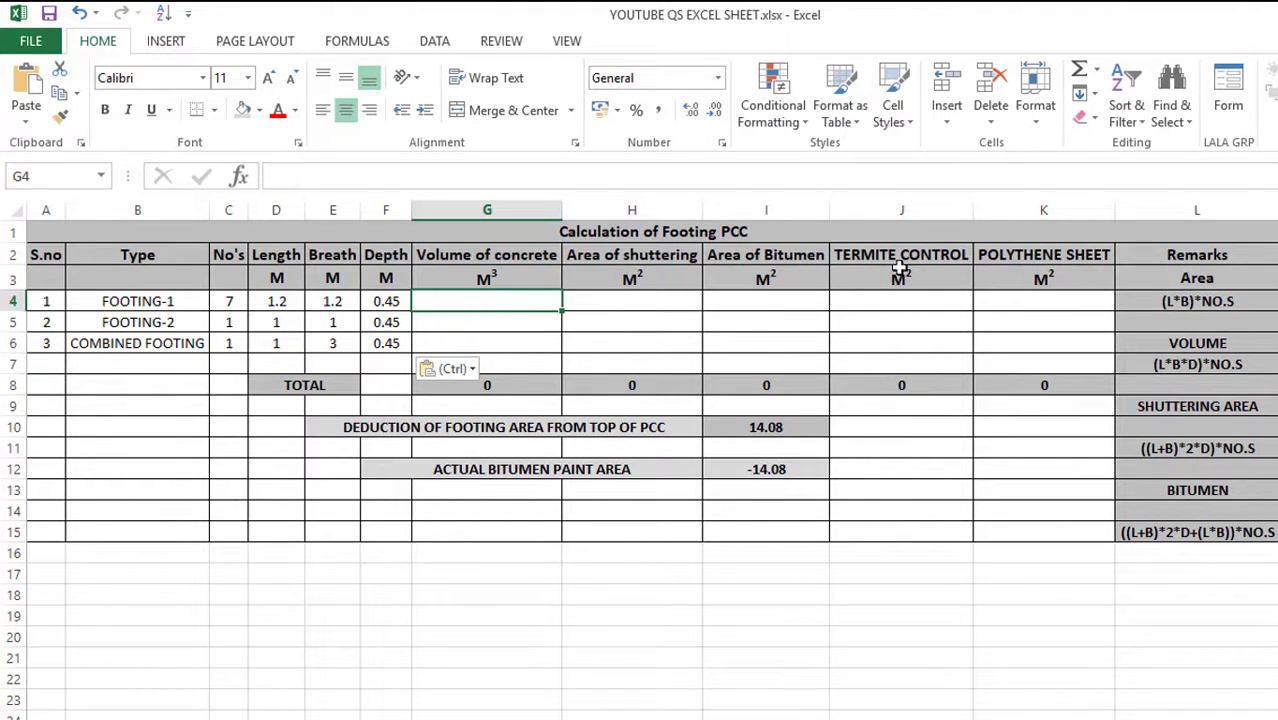
click(940, 258)
click(1044, 256)
drag(1198, 278, 1218, 293)
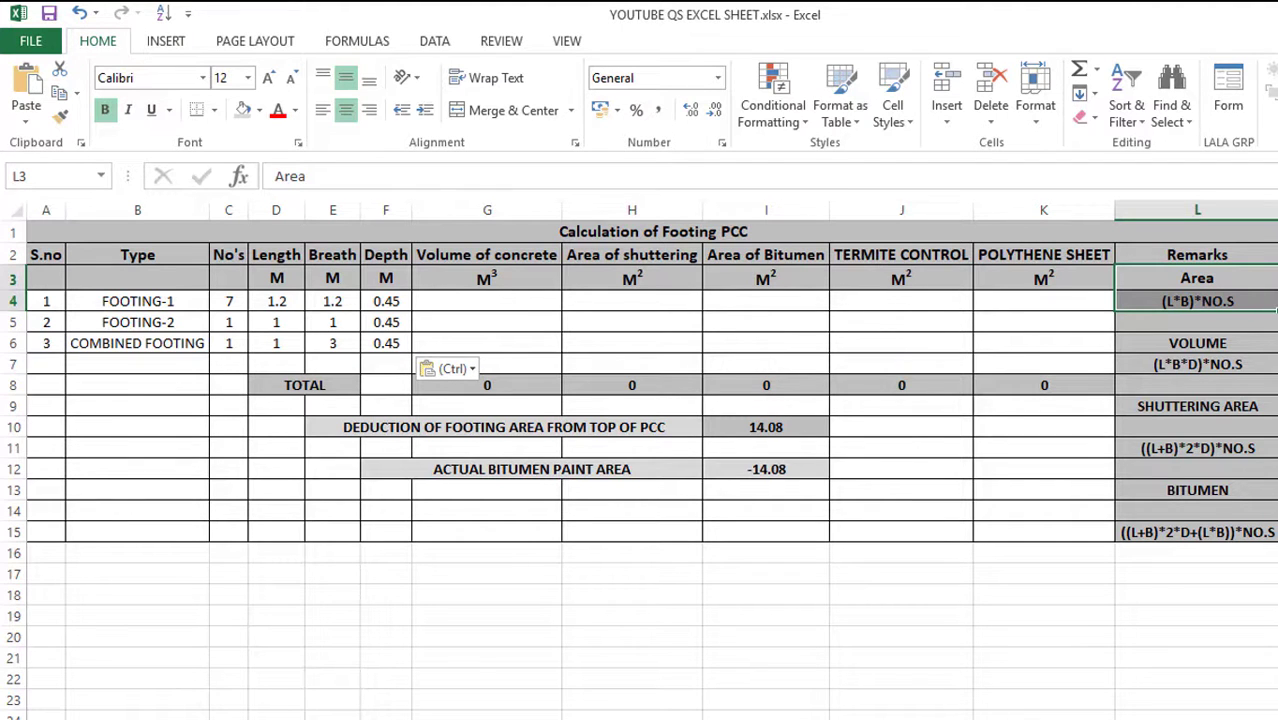
mouse_move(386, 718)
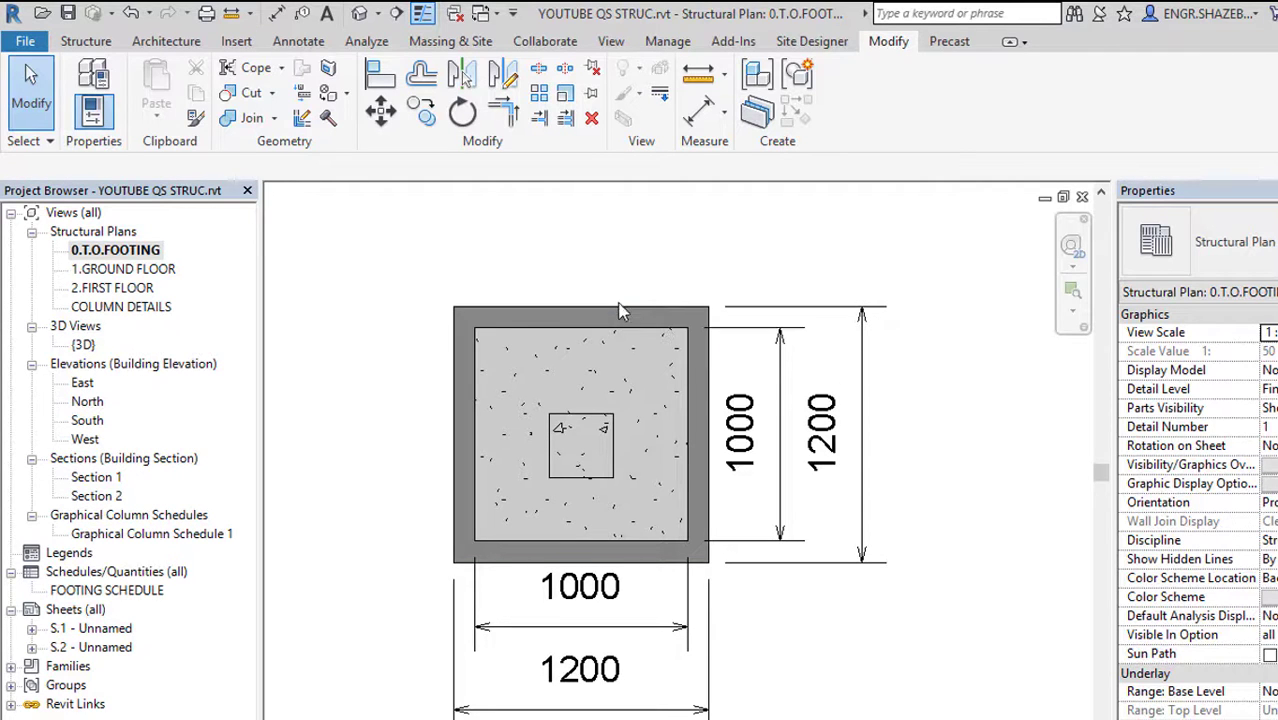
Inspect the footing's 1000 plan dimension, then the PCC slab, pedestal and column in 3D.
click(620, 341)
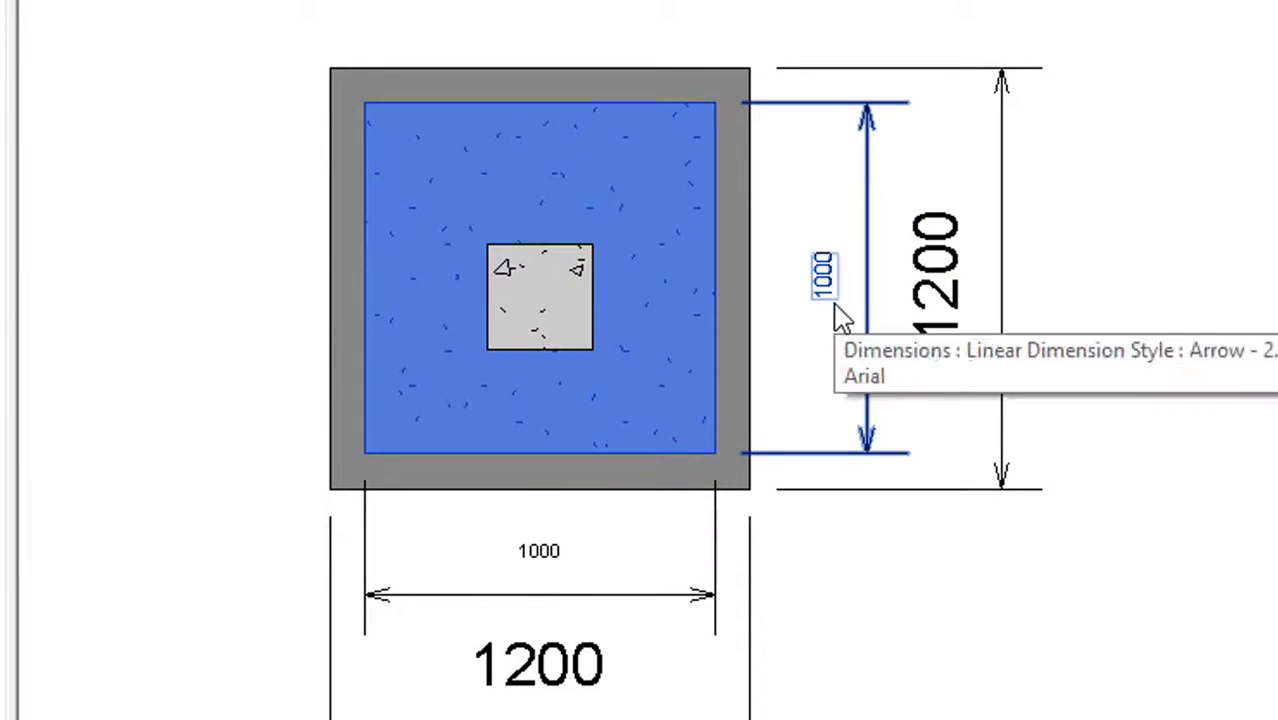
click(828, 352)
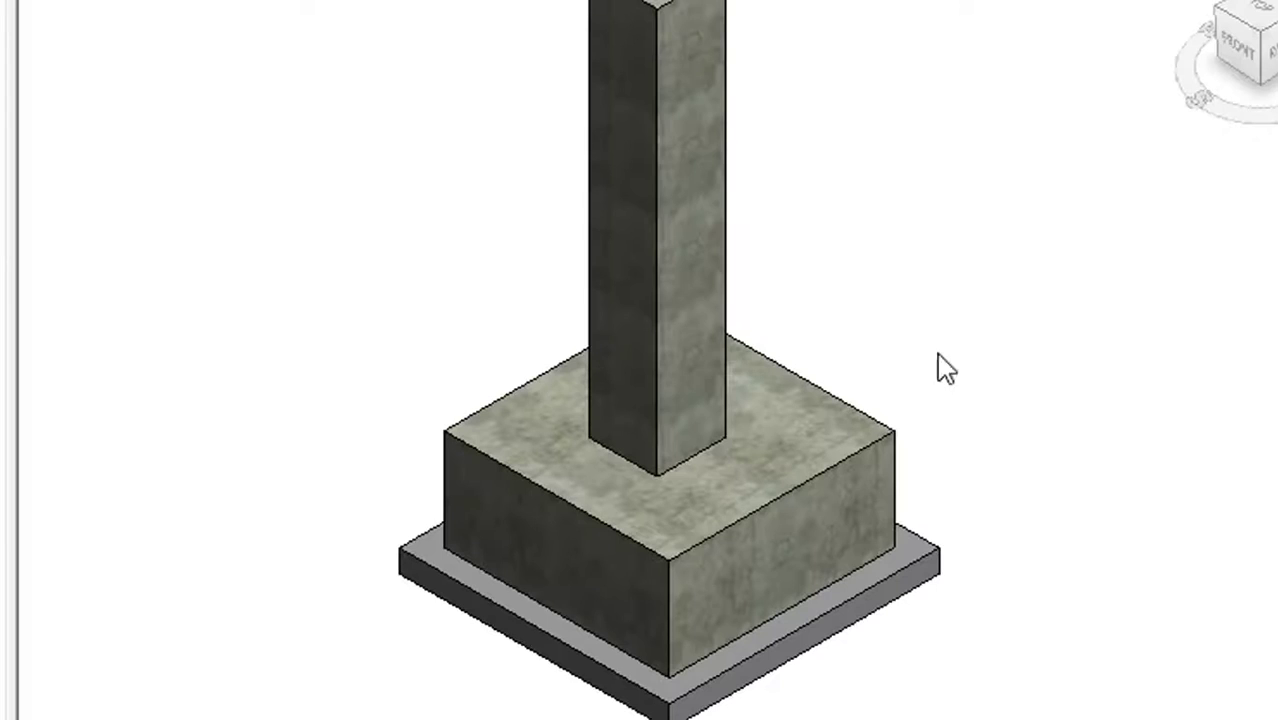
scroll(760, 680, up, 2)
scroll(782, 714, down, 2)
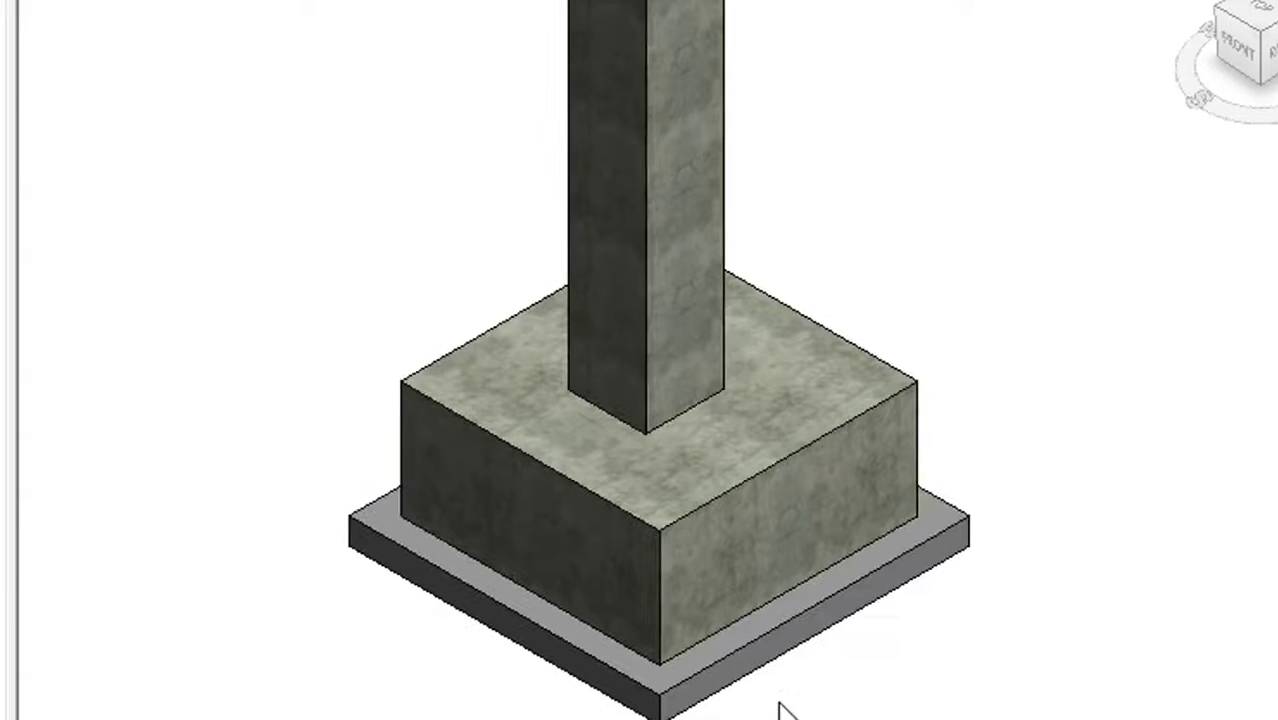
click(785, 645)
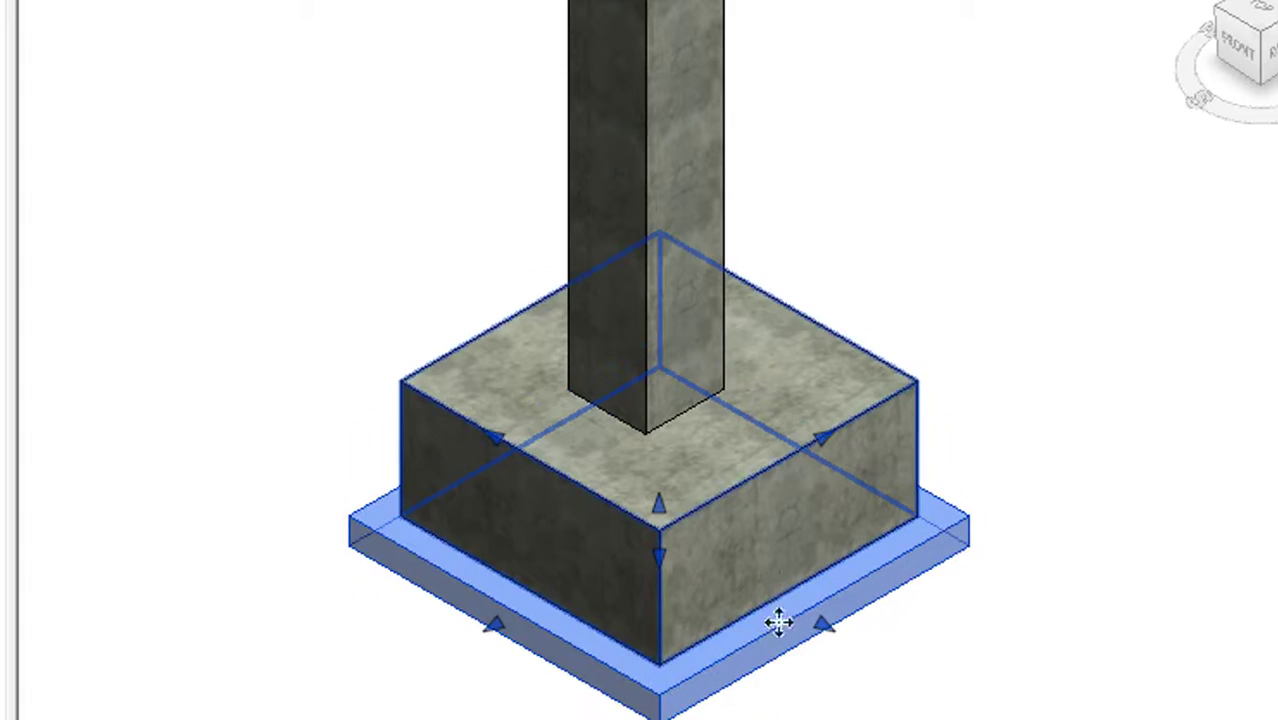
click(740, 580)
click(660, 305)
click(770, 630)
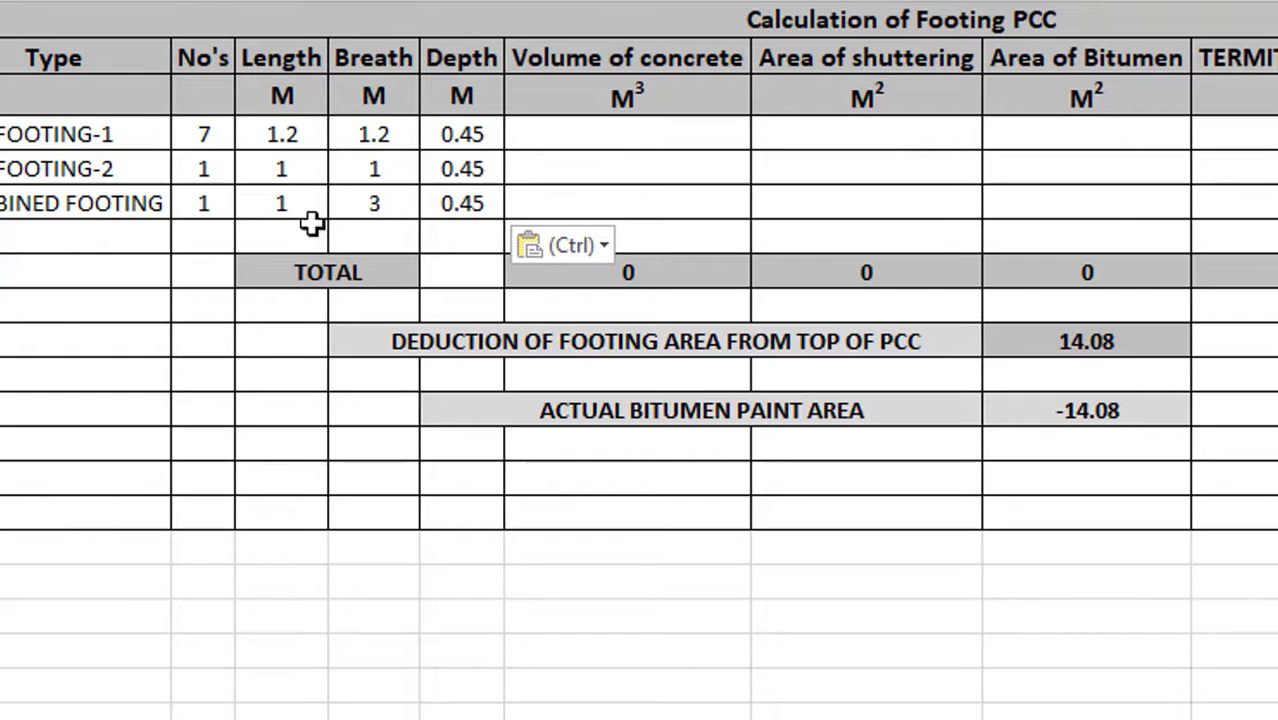
Set the PCC lengths to 1.4, 1.2 and 1.2 m, adding 0.1 on each side.
click(300, 145)
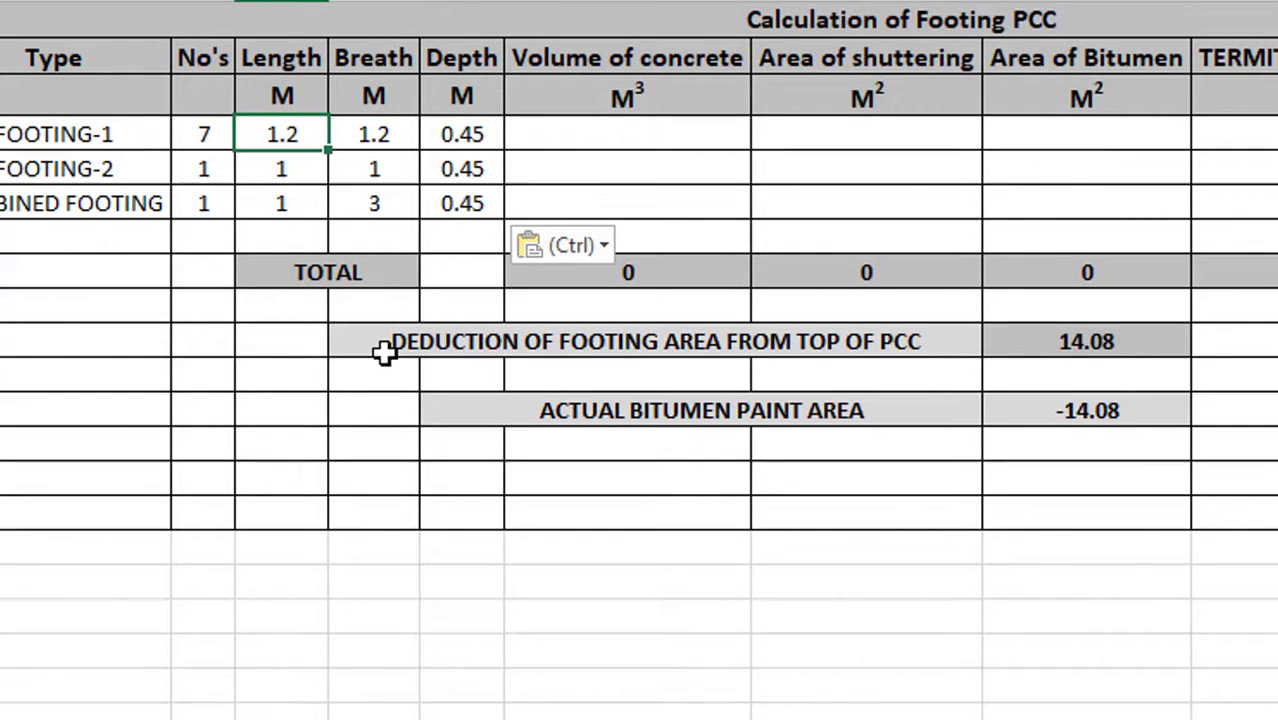
text(=)
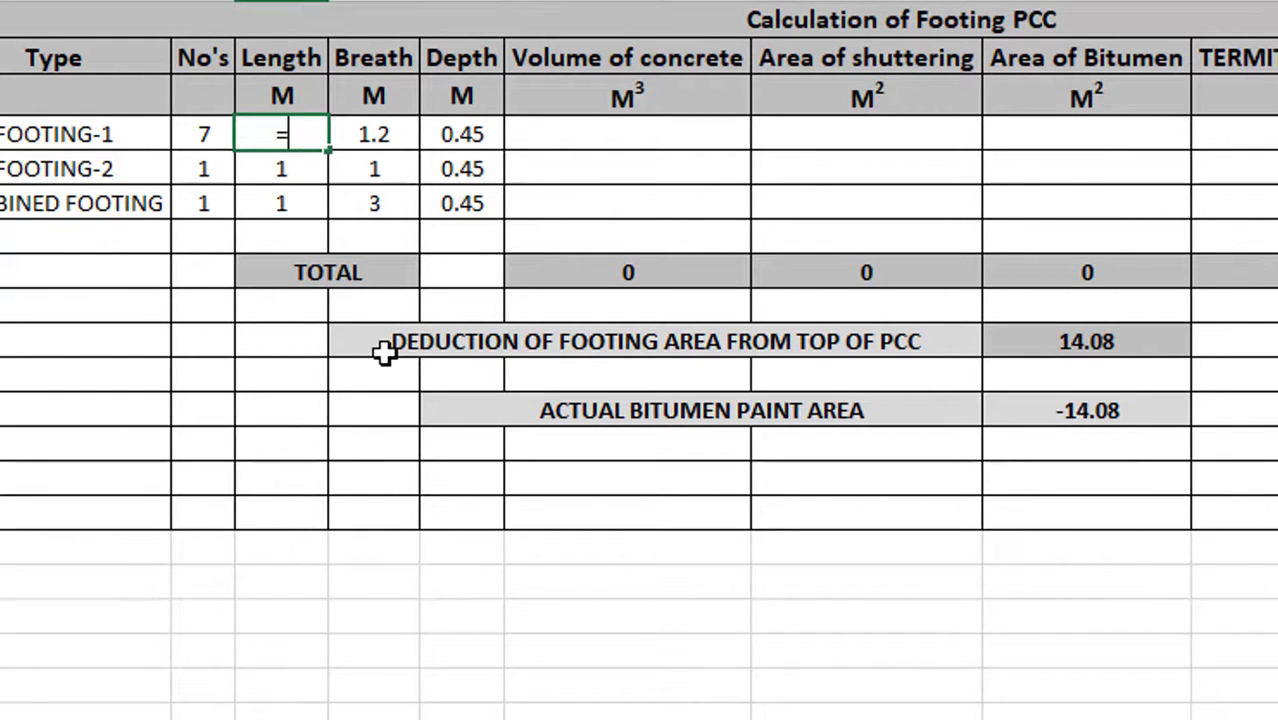
text(1.2+0.1+0.1)
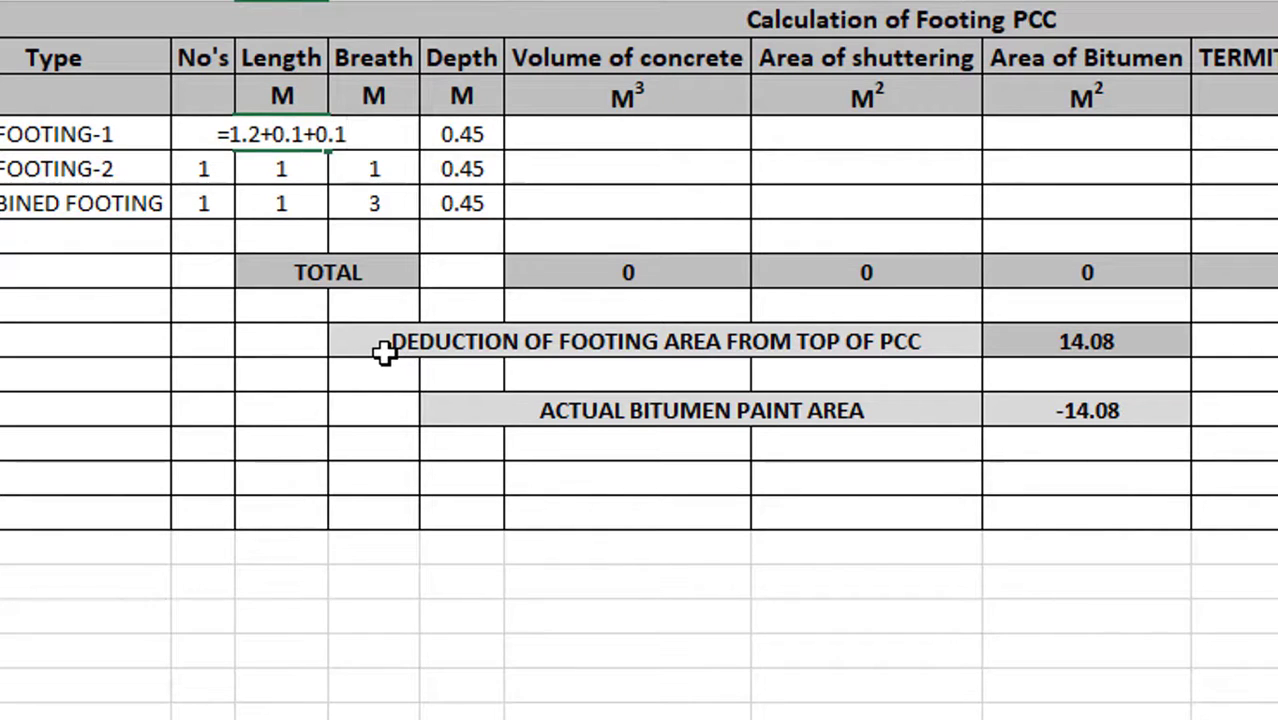
key(Return)
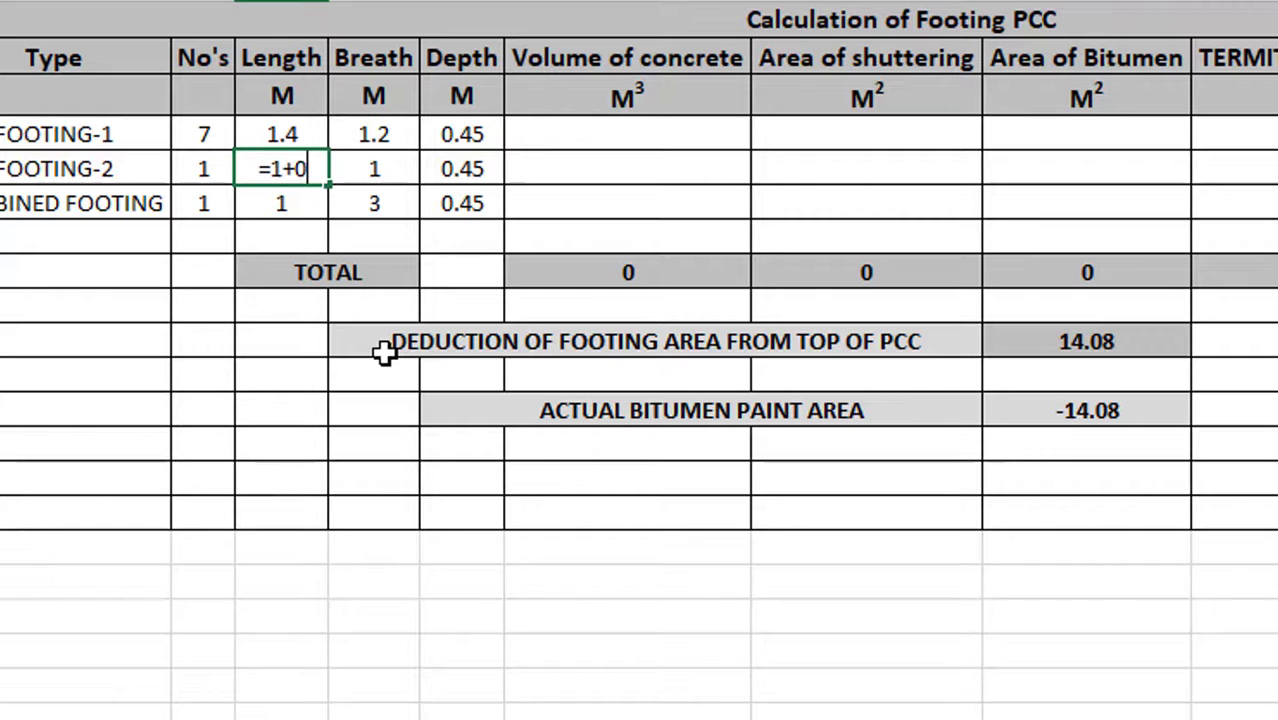
text(=1+0.1+0.1)
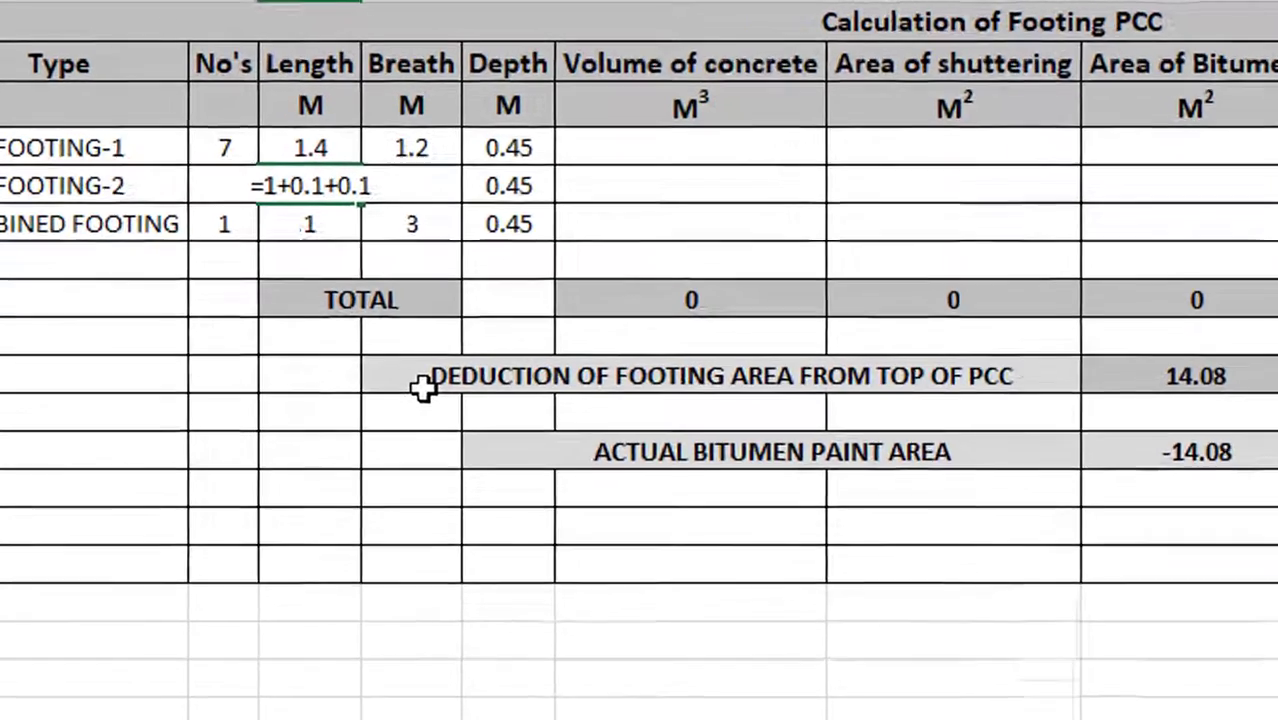
key(Return)
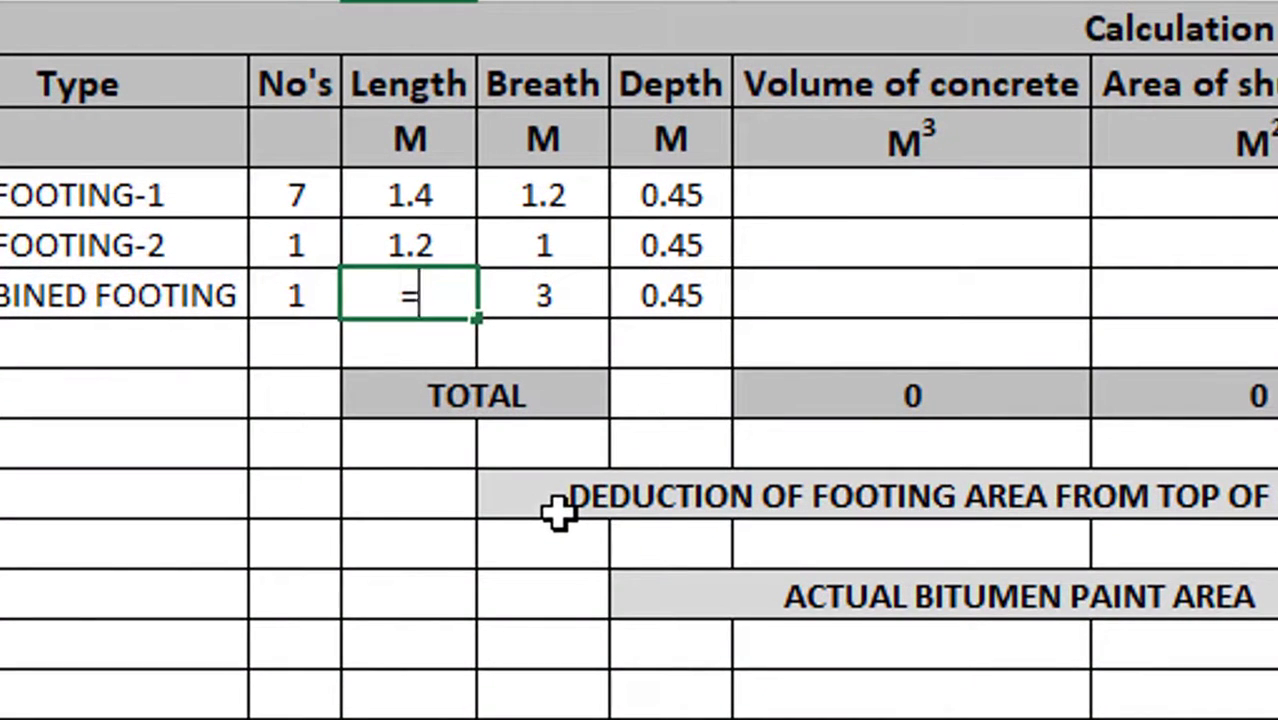
text(=1+0.1+0.1)
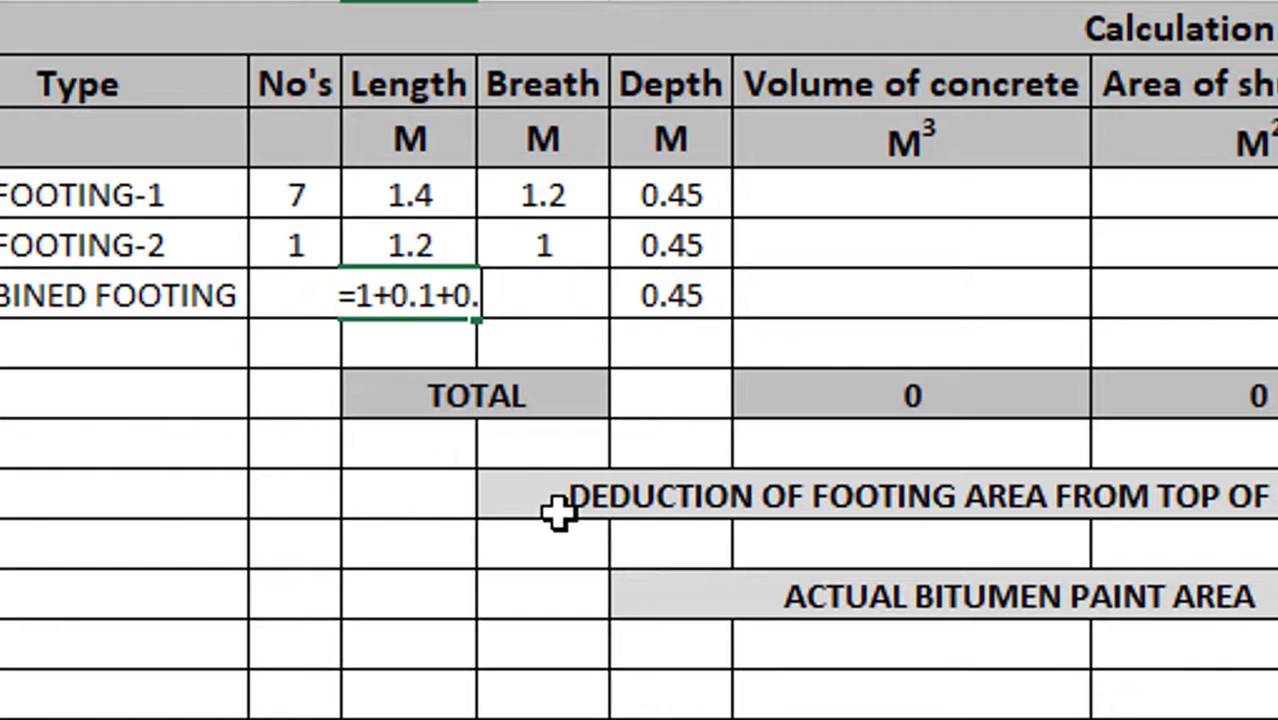
key(Tab)
Set the PCC breaths to 1.4, 1.2 and 3.2 m with formulas like =1.2+0.1+0.1.
key(Up)
key(Up)
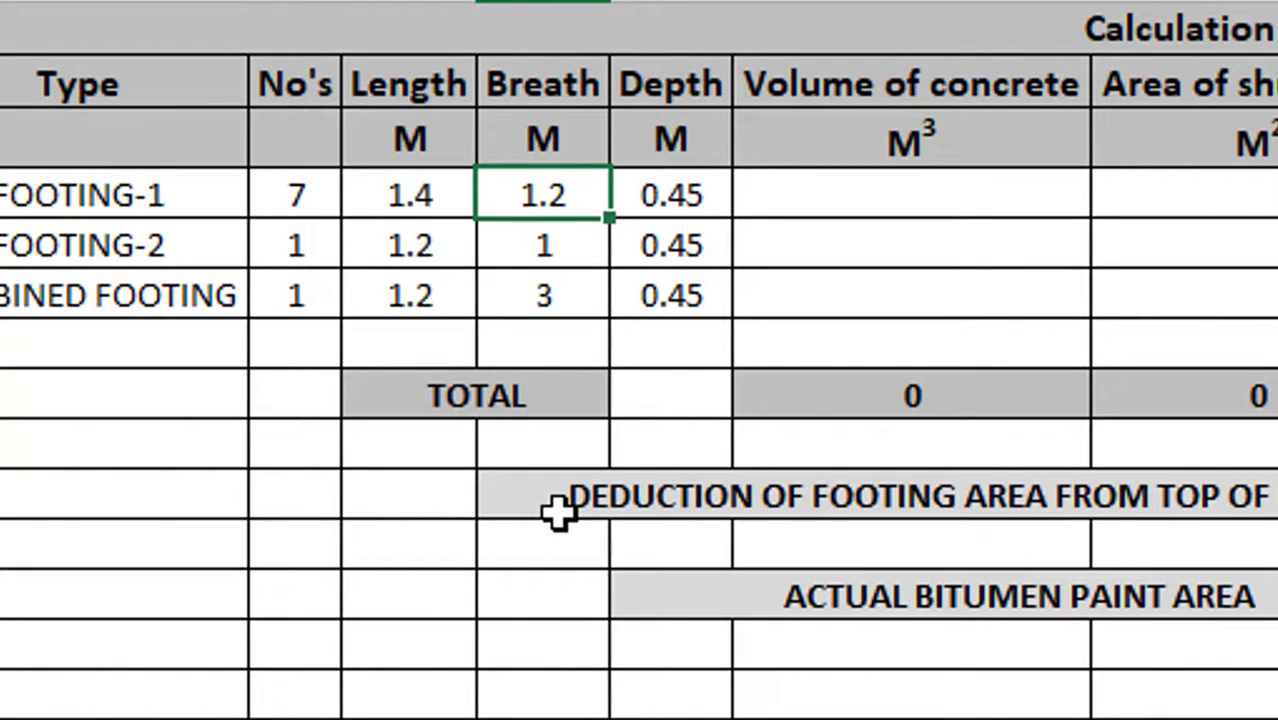
text(=1.2+0.1+0.1)
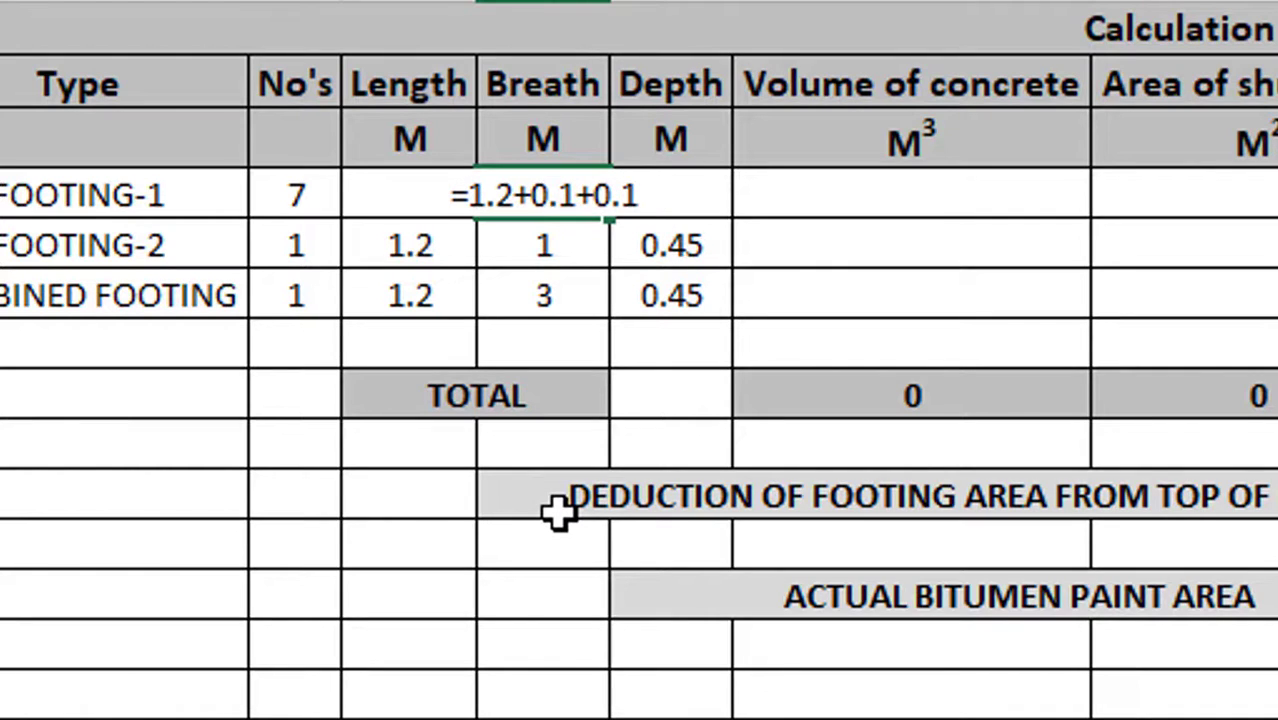
key(Left)
key(Down)
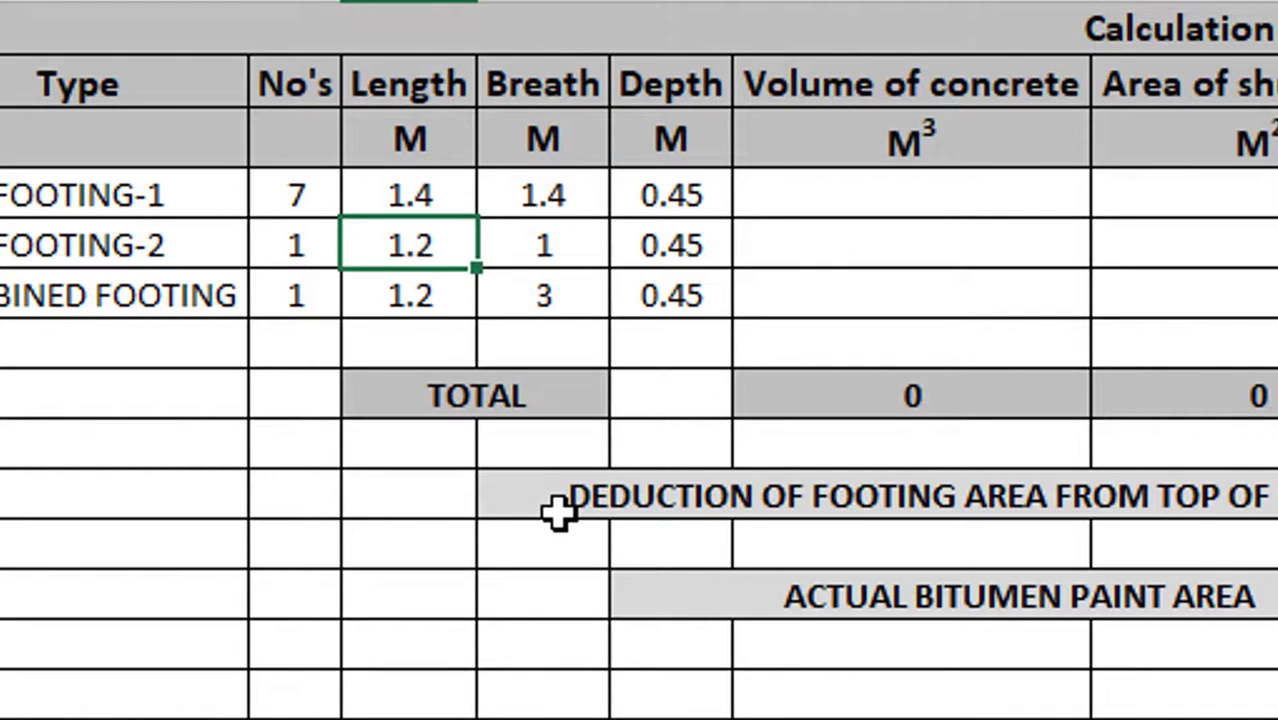
key(Right)
key(Down)
key(Up)
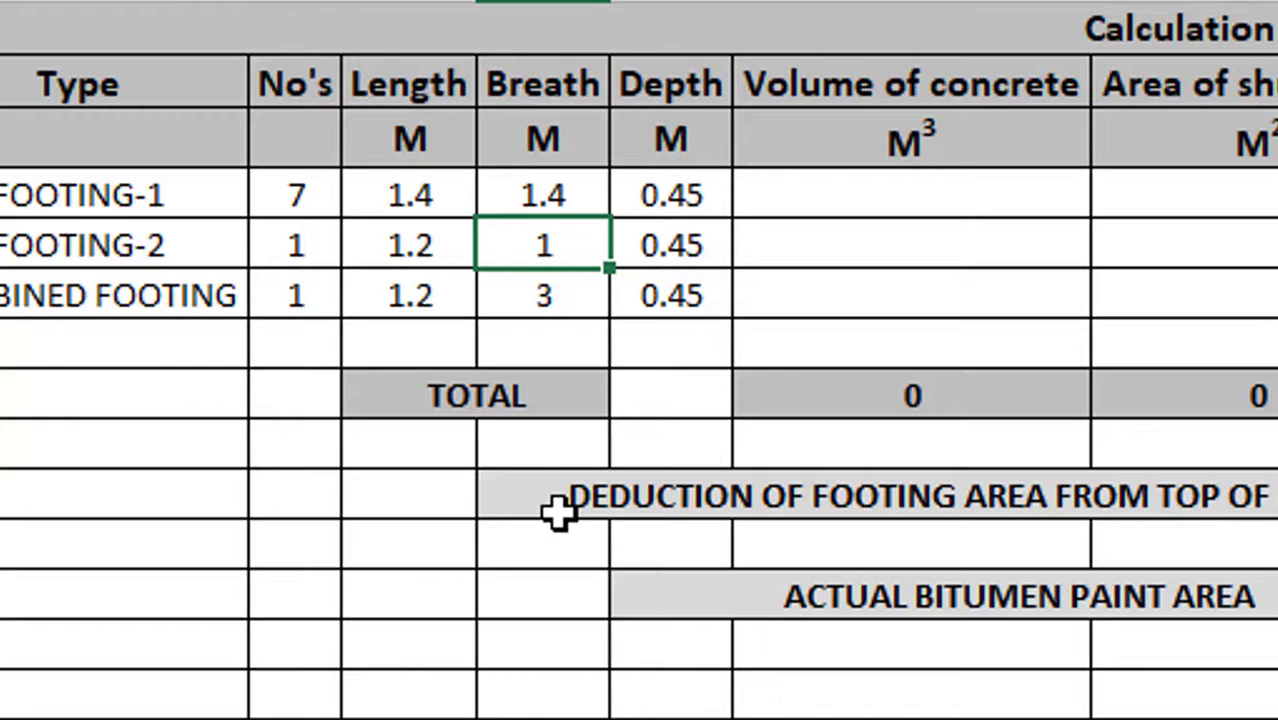
text(=1+0.1+0.)
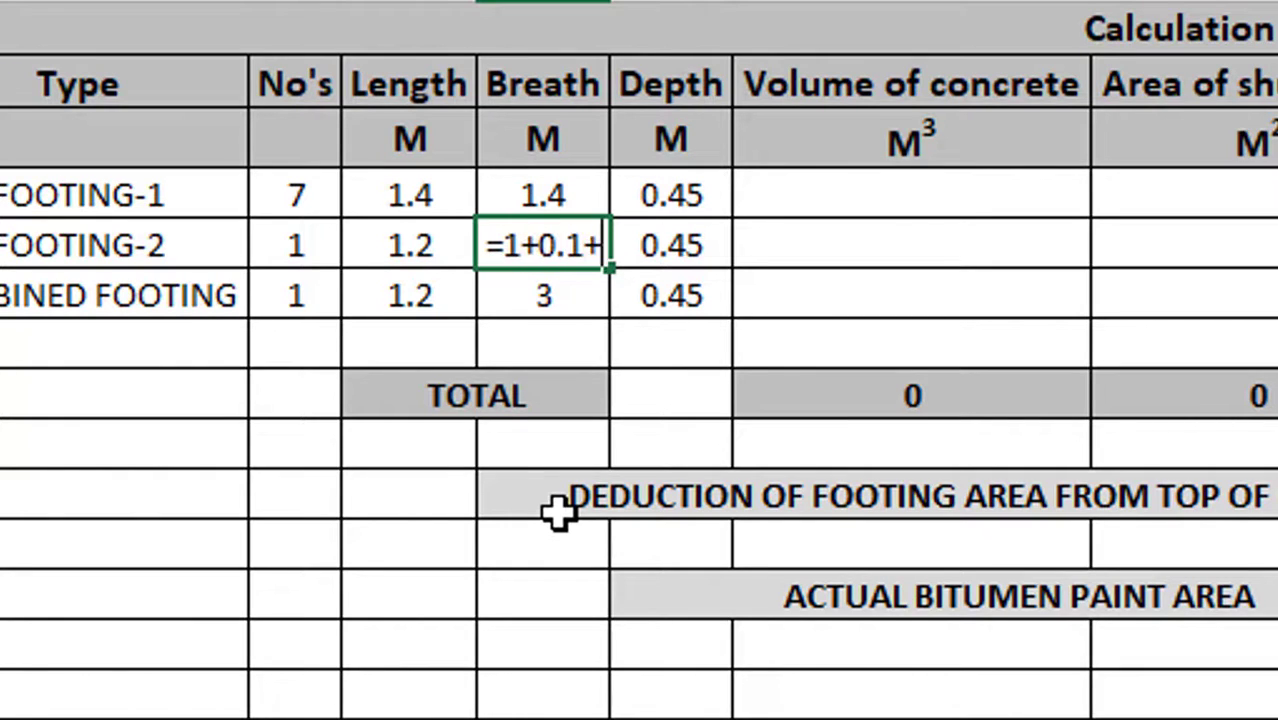
key(BackSpace)
key(BackSpace)
key(BackSpace)
key(BackSpace)
key(BackSpace)
key(BackSpace)
key(BackSpace)
key(BackSpace)
key(BackSpace)
text(01.2)
key(Return)
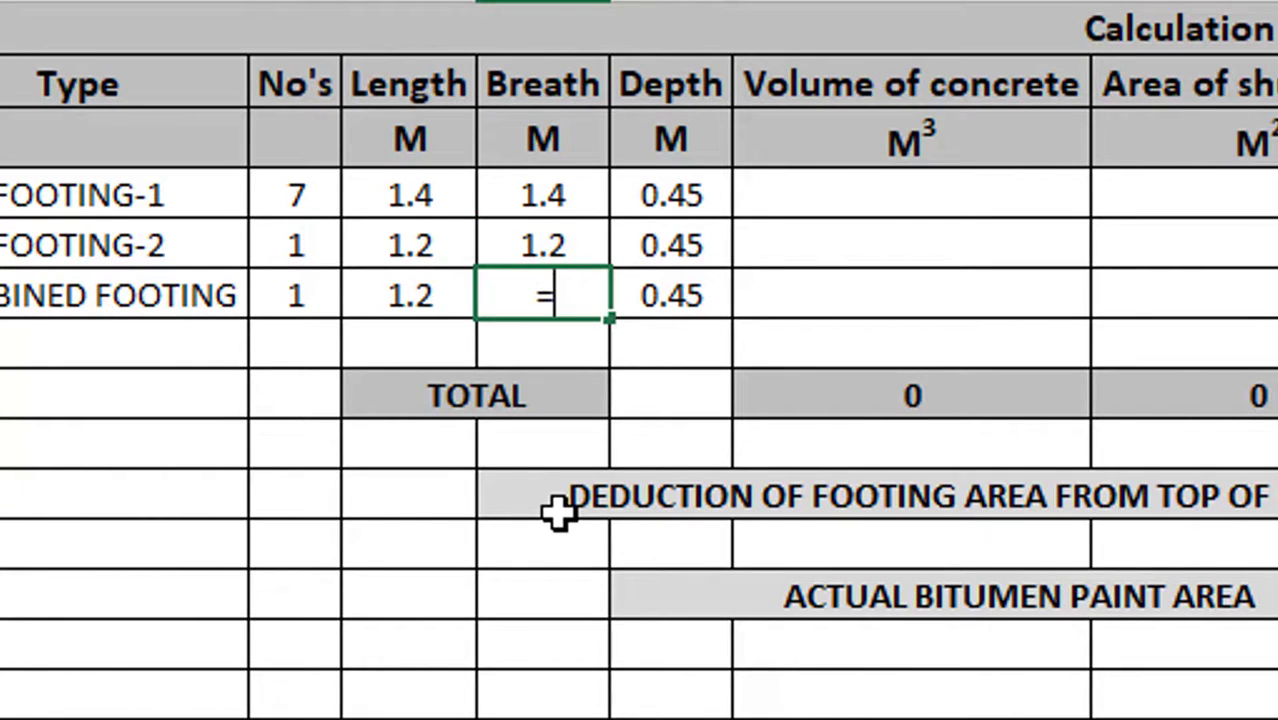
text(=3+0.1+0.1)
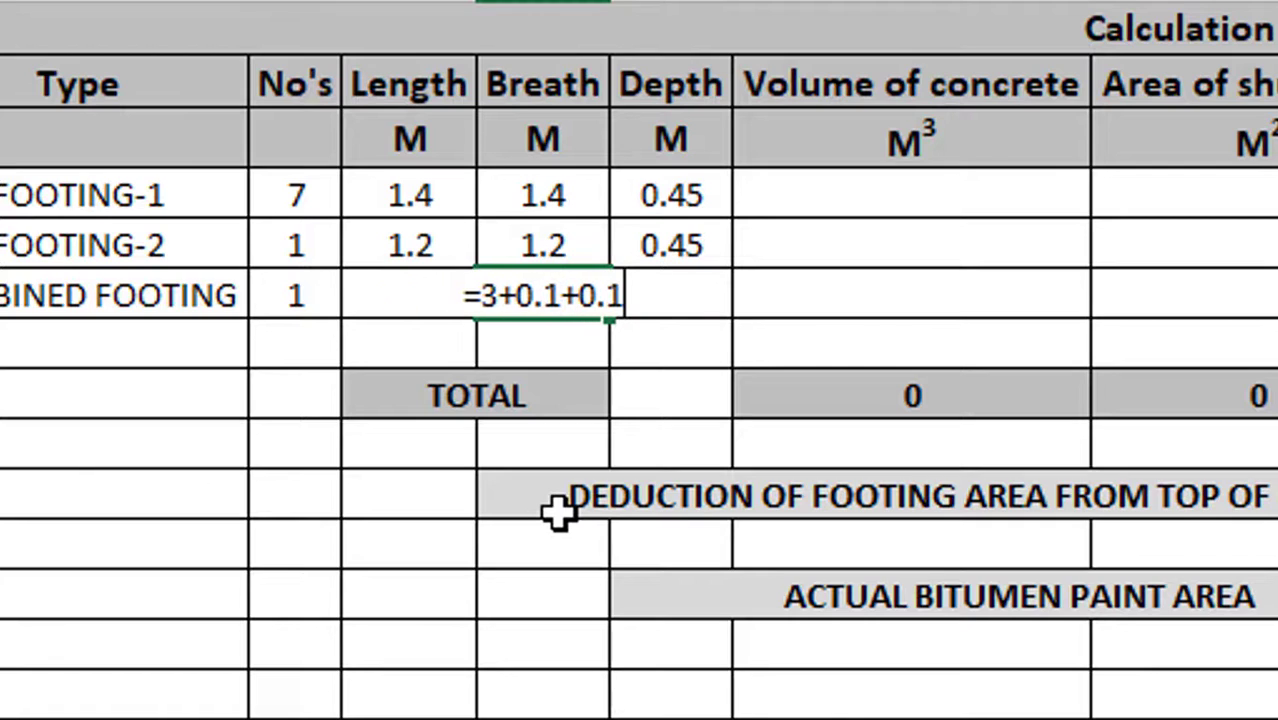
key(Tab)
Enter a PCC depth of 0.1 m for each footing.
key(Up)
key(Up)
text(0.)
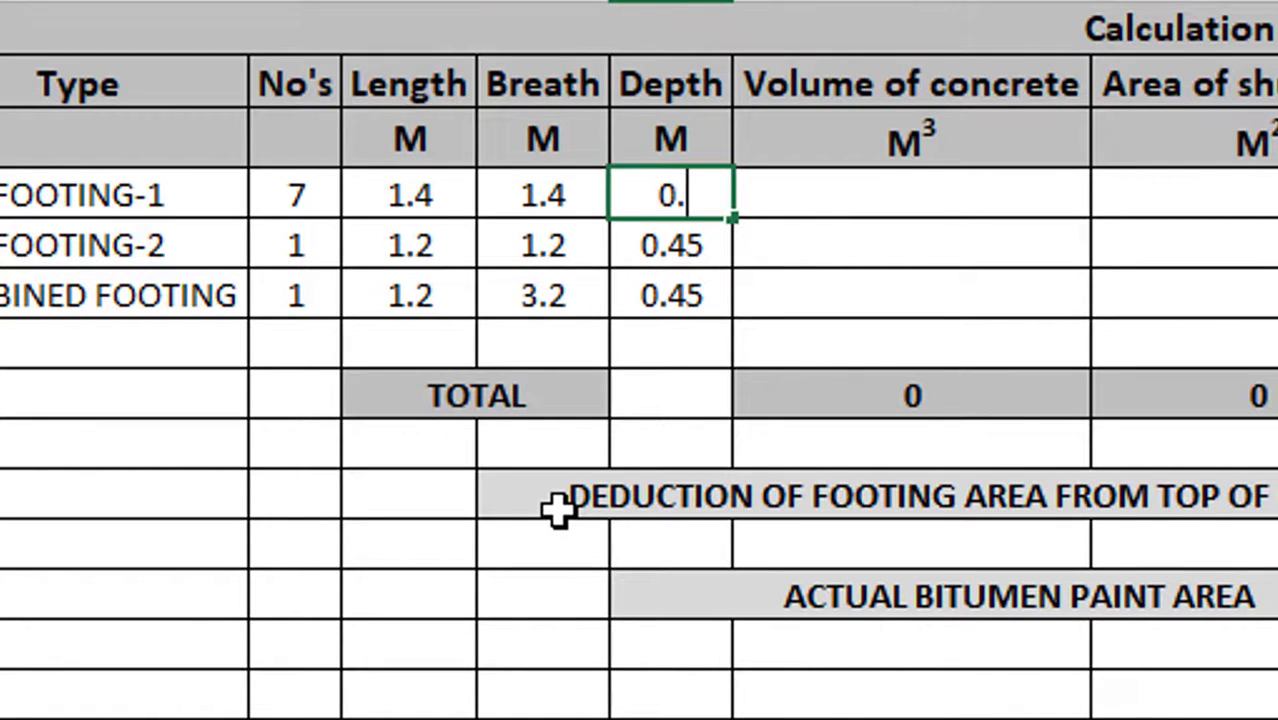
text(1)
key(Return)
text(0)
key(Return)
text(0)
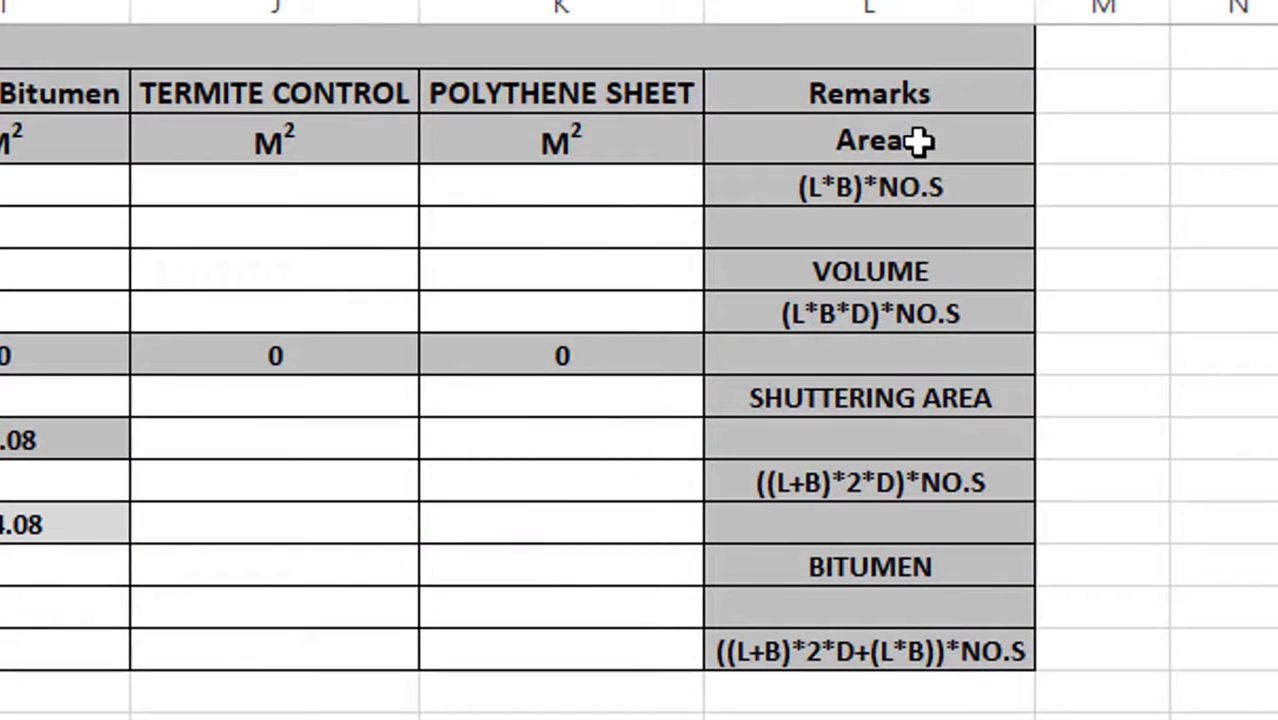
drag(918, 134, 899, 656)
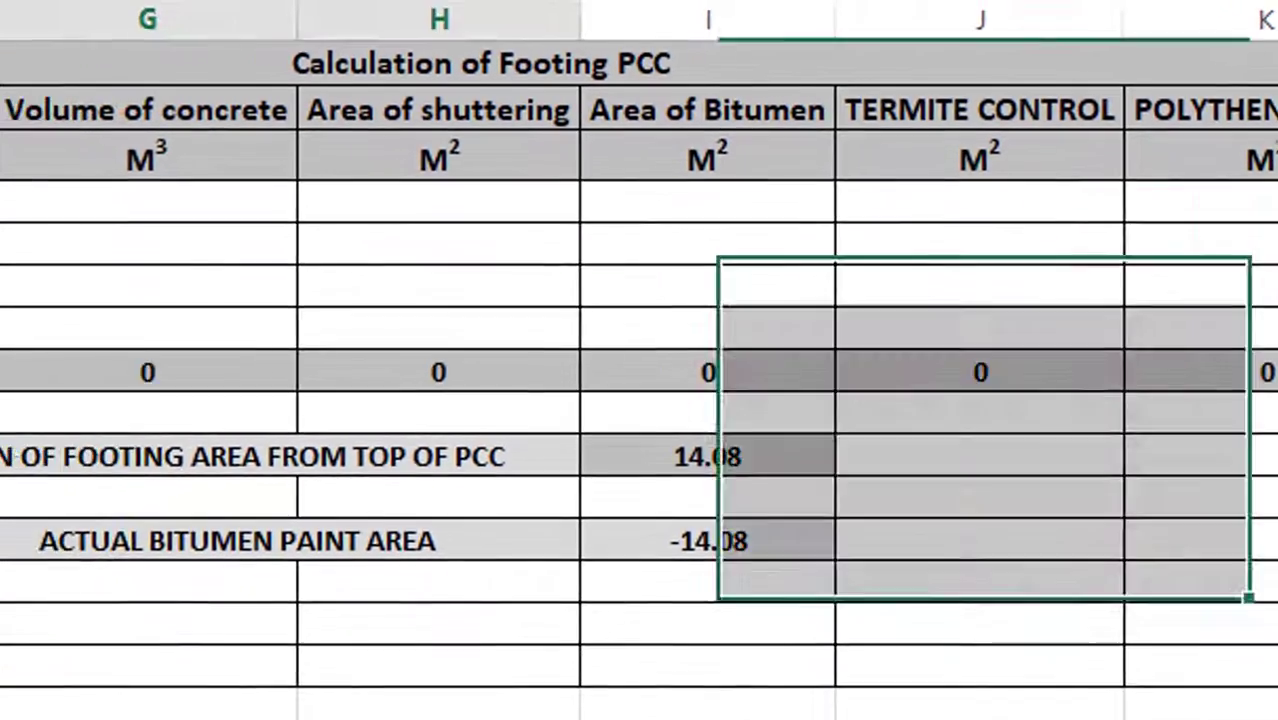
click(140, 462)
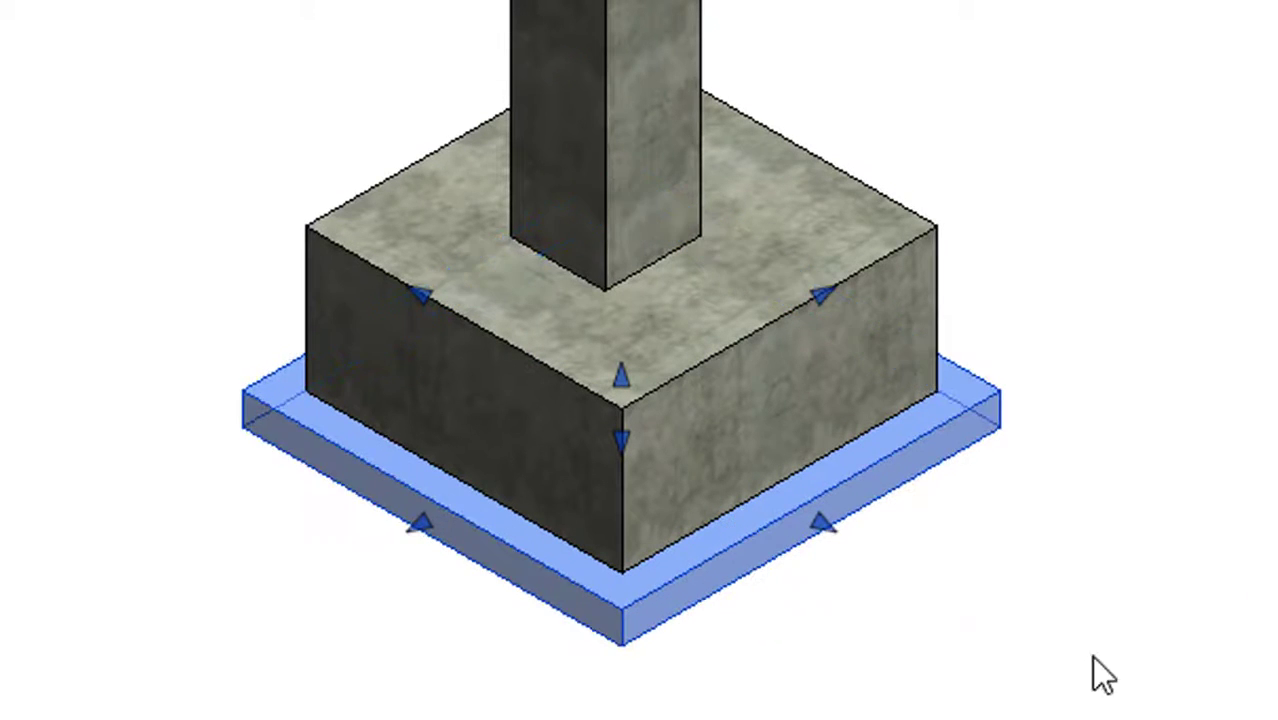
click(1019, 558)
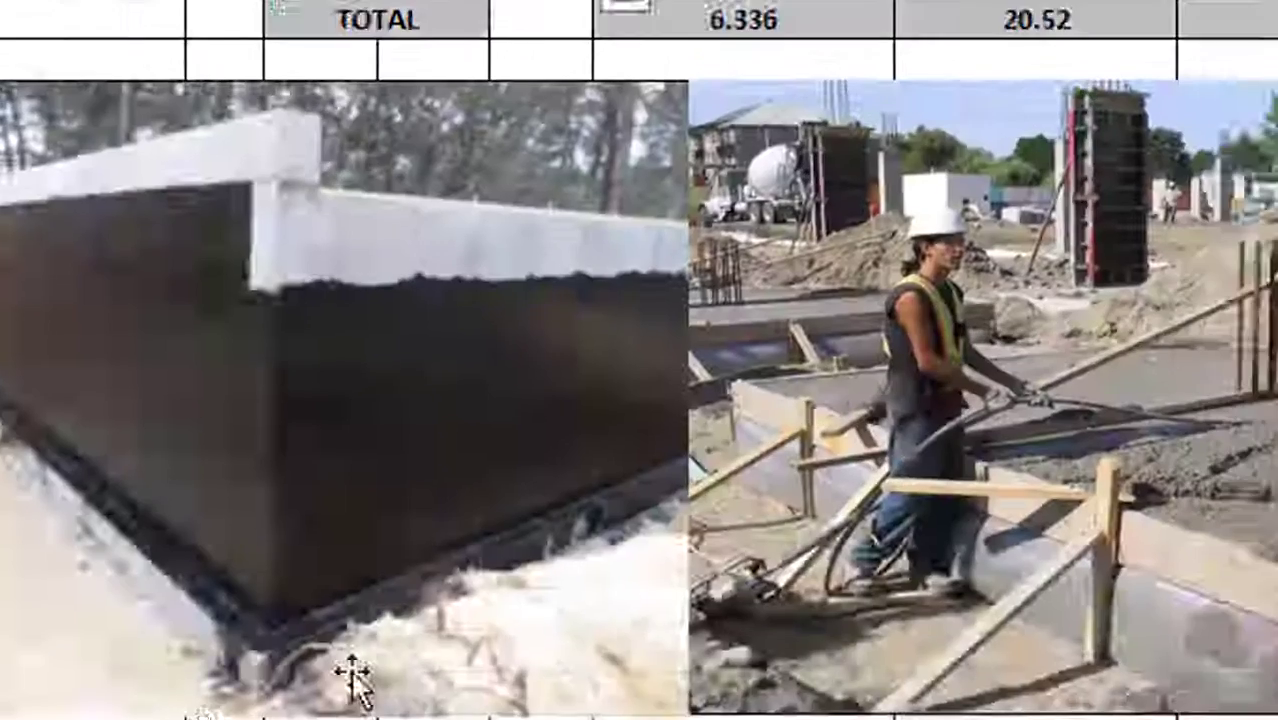
Return to the Footing PCC sheet and select FOOTING-1's Volume of concrete cell.
drag(984, 217, 990, 302)
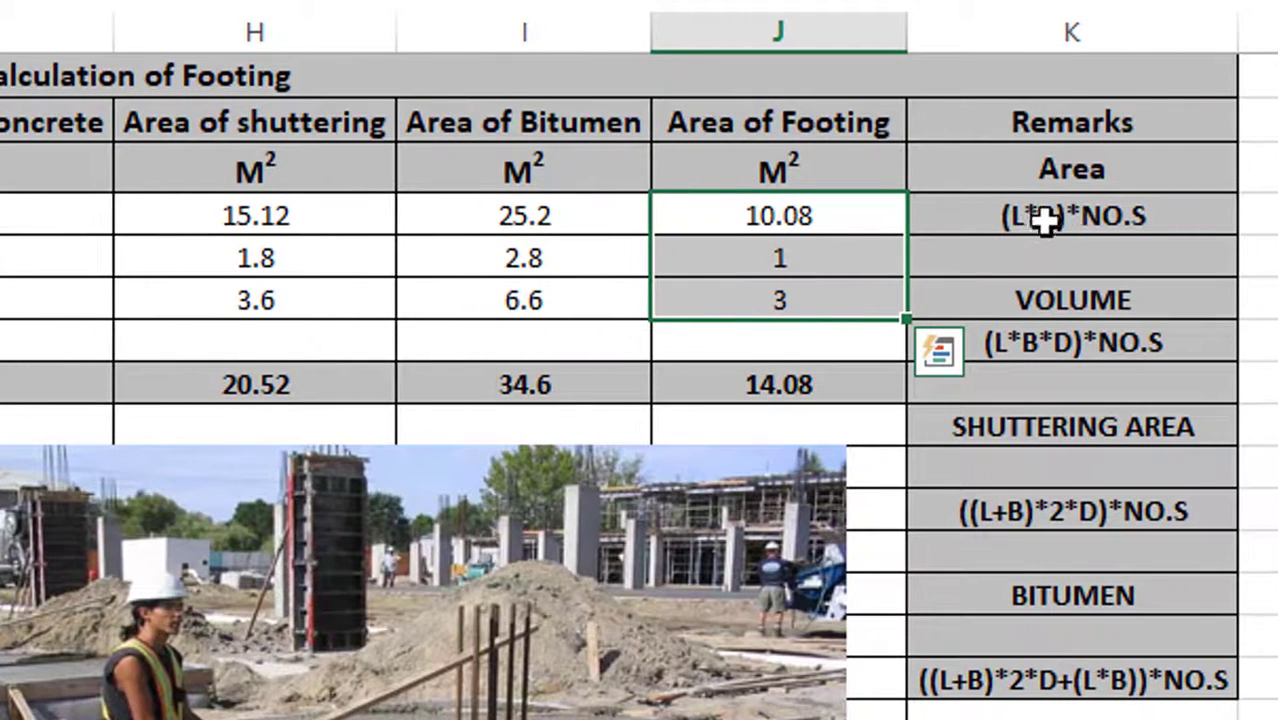
click(796, 214)
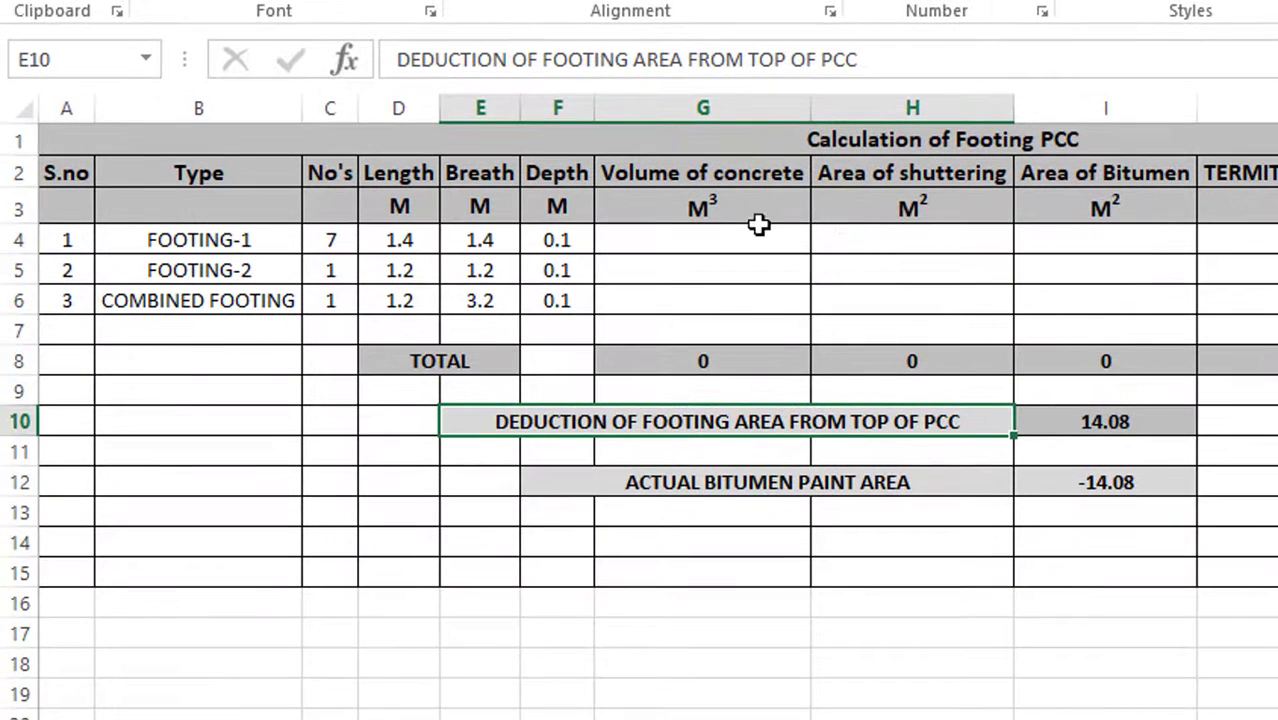
click(706, 237)
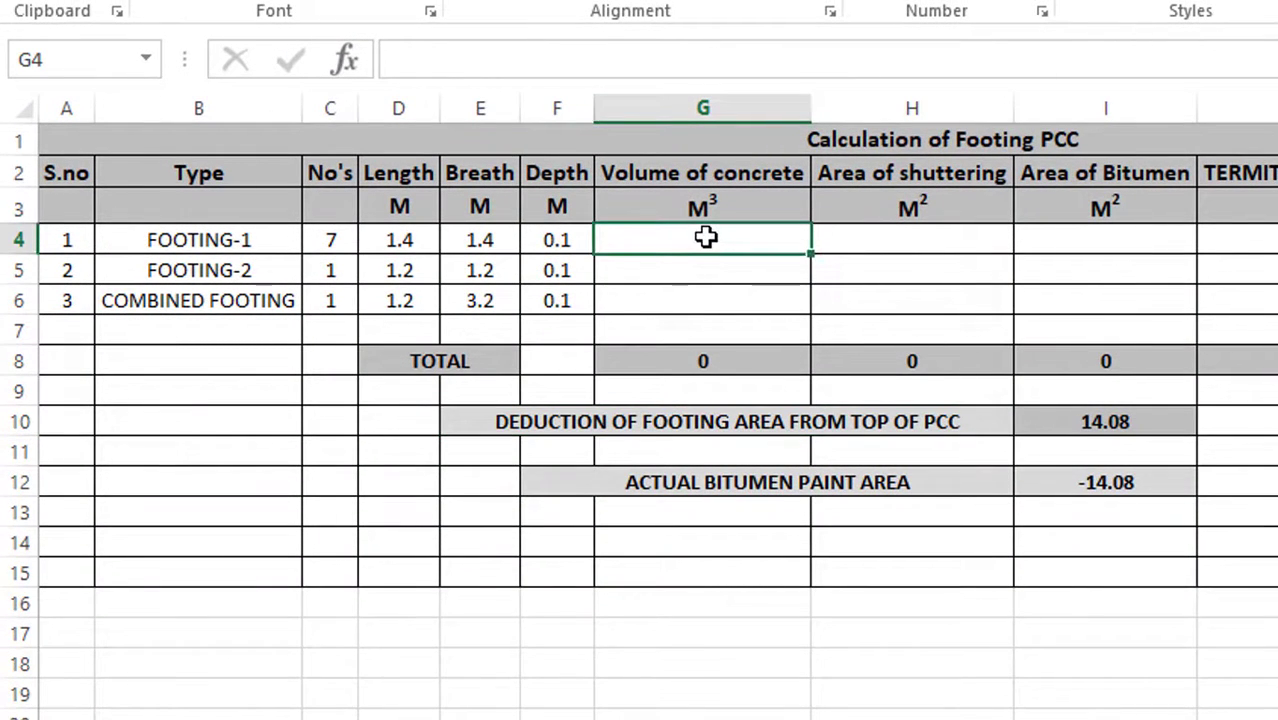
Enter =(D4*E4*F4)*C4 as FOOTING-1's concrete volume, giving 1.372 m³.
text(=()
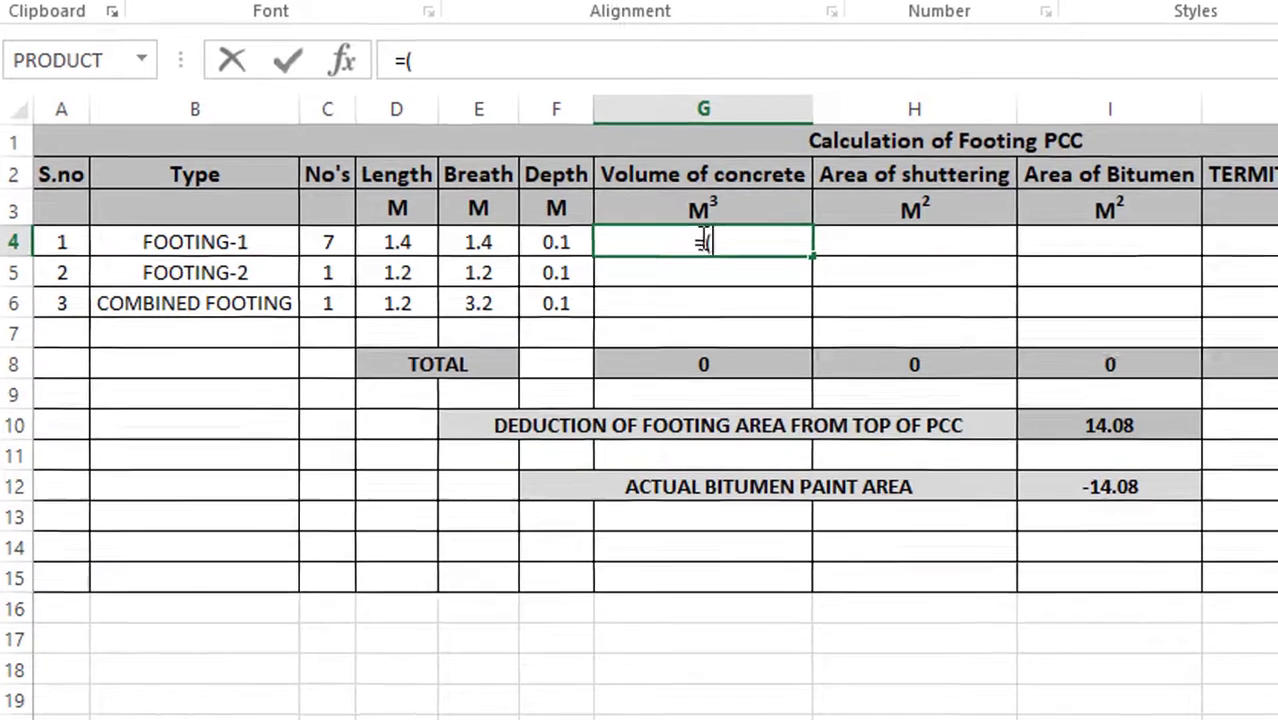
click(407, 241)
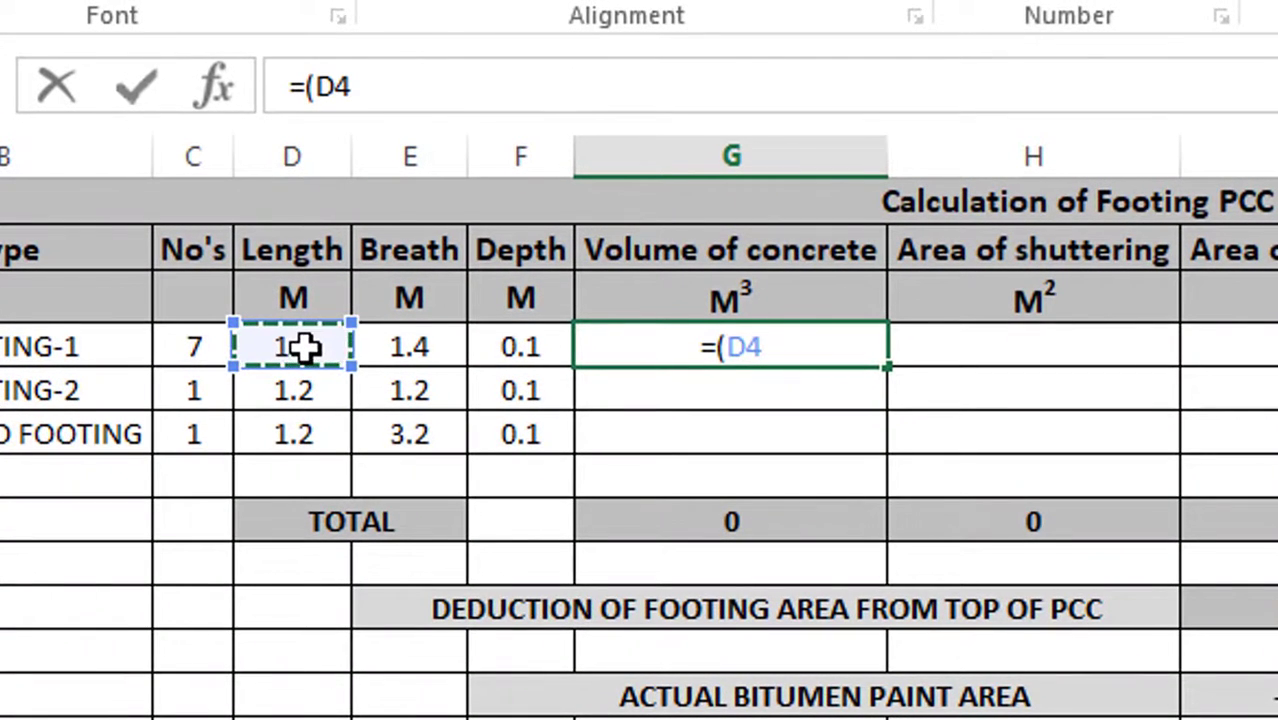
text(*)
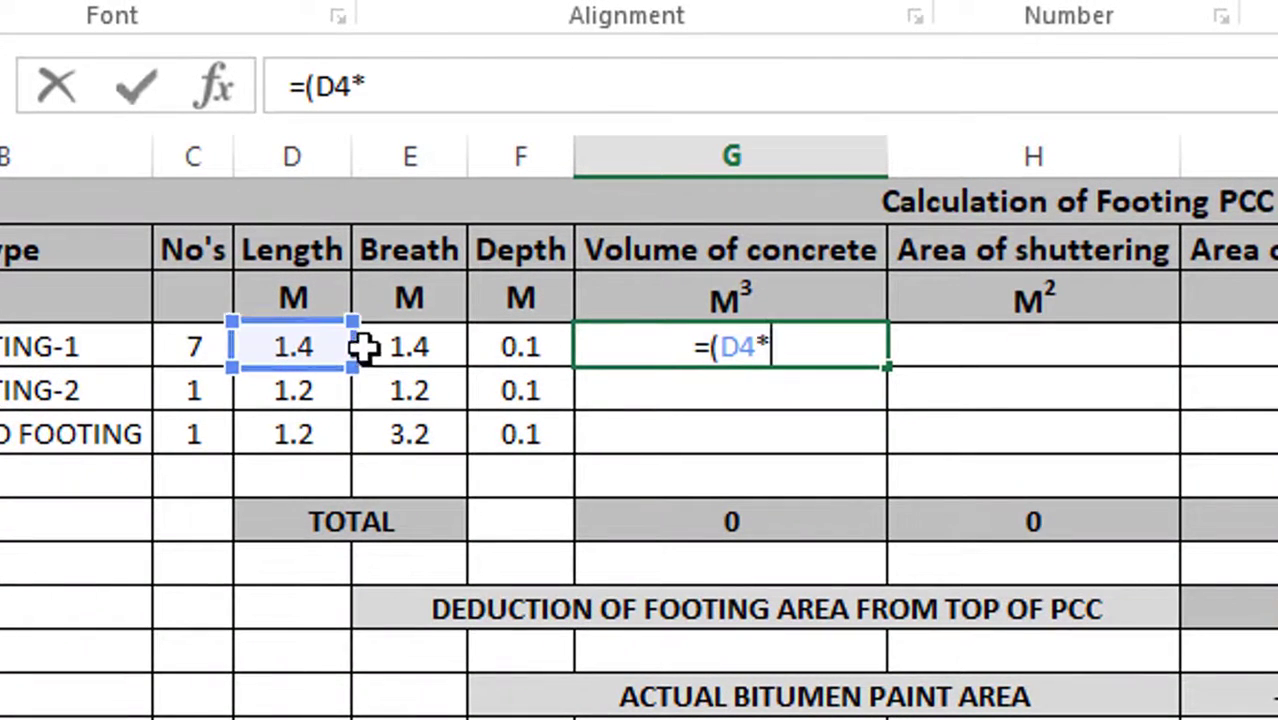
click(371, 345)
text(*)
click(541, 349)
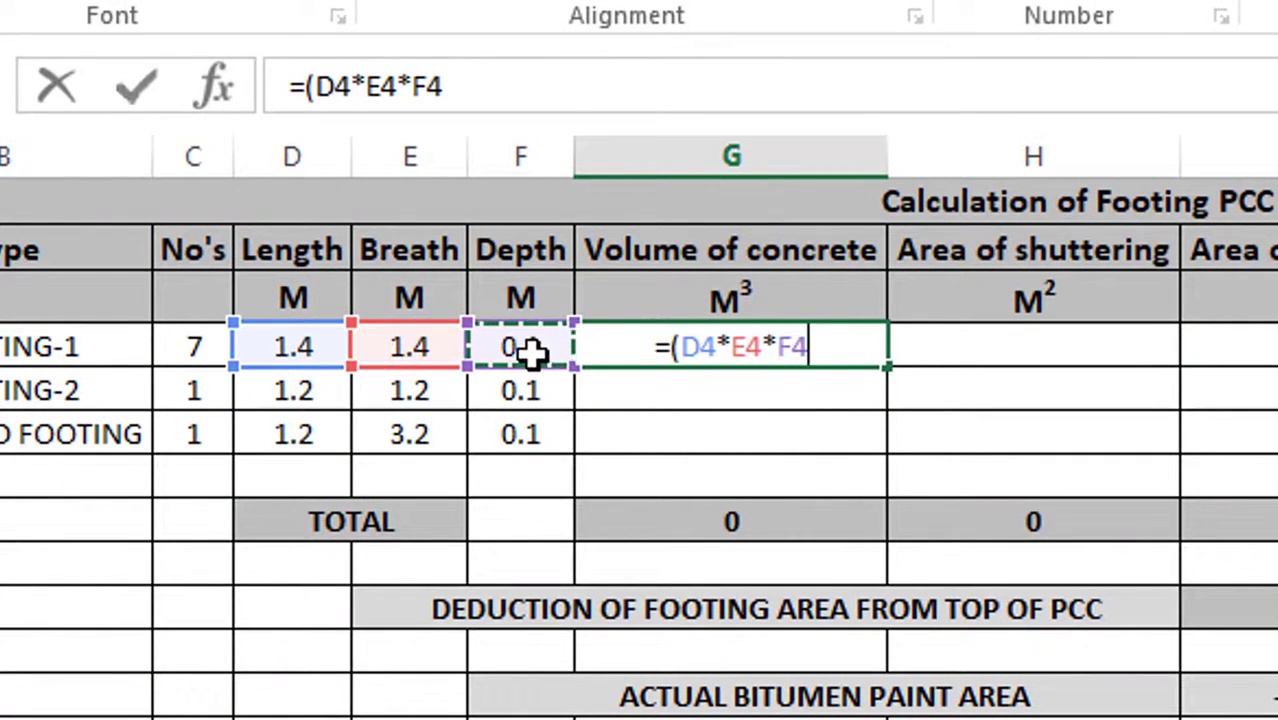
text()*)
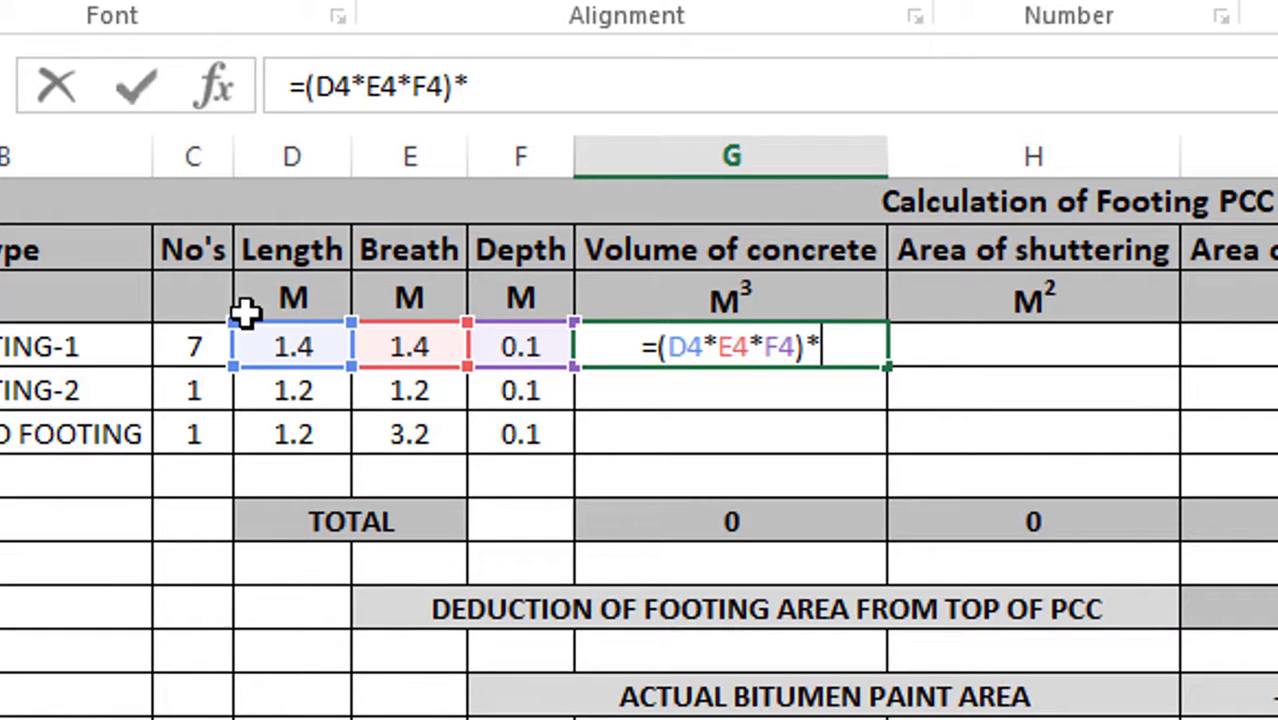
click(189, 345)
key(Return)
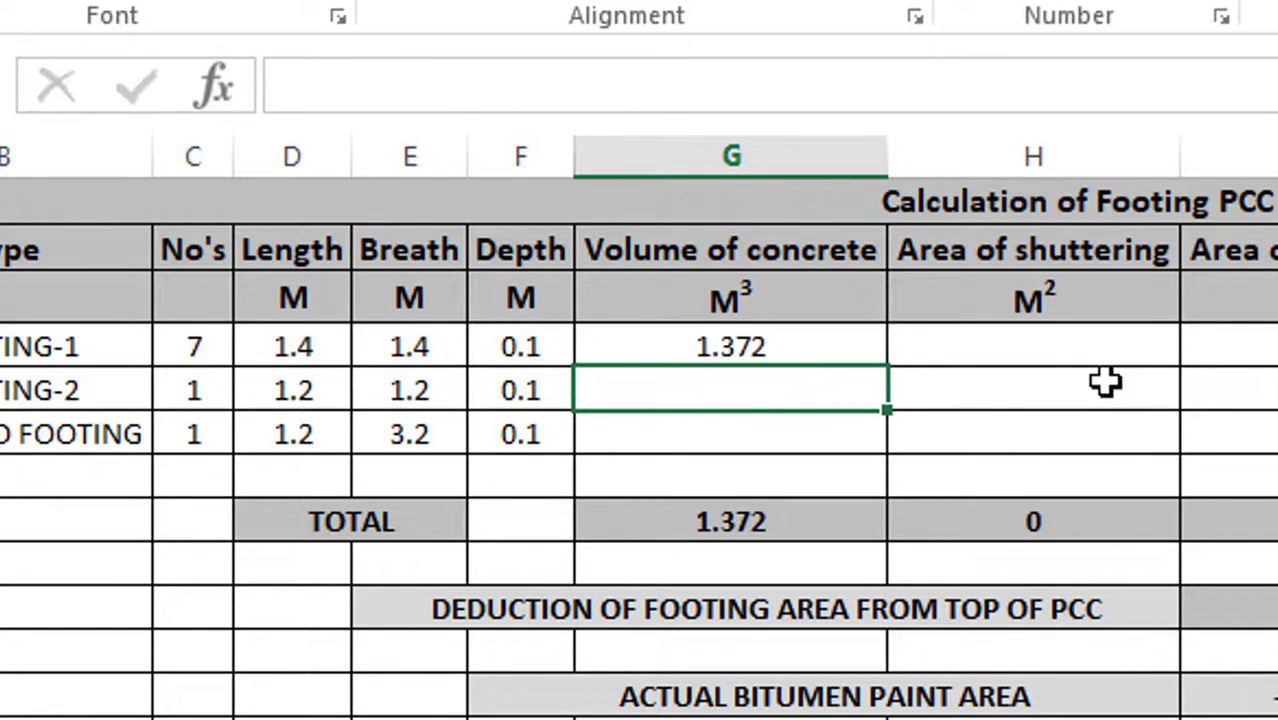
Enter =((D4+E4)*2*F4)*C4 as FOOTING-1's shuttering area, giving 3.92 m².
click(1073, 334)
text(=)
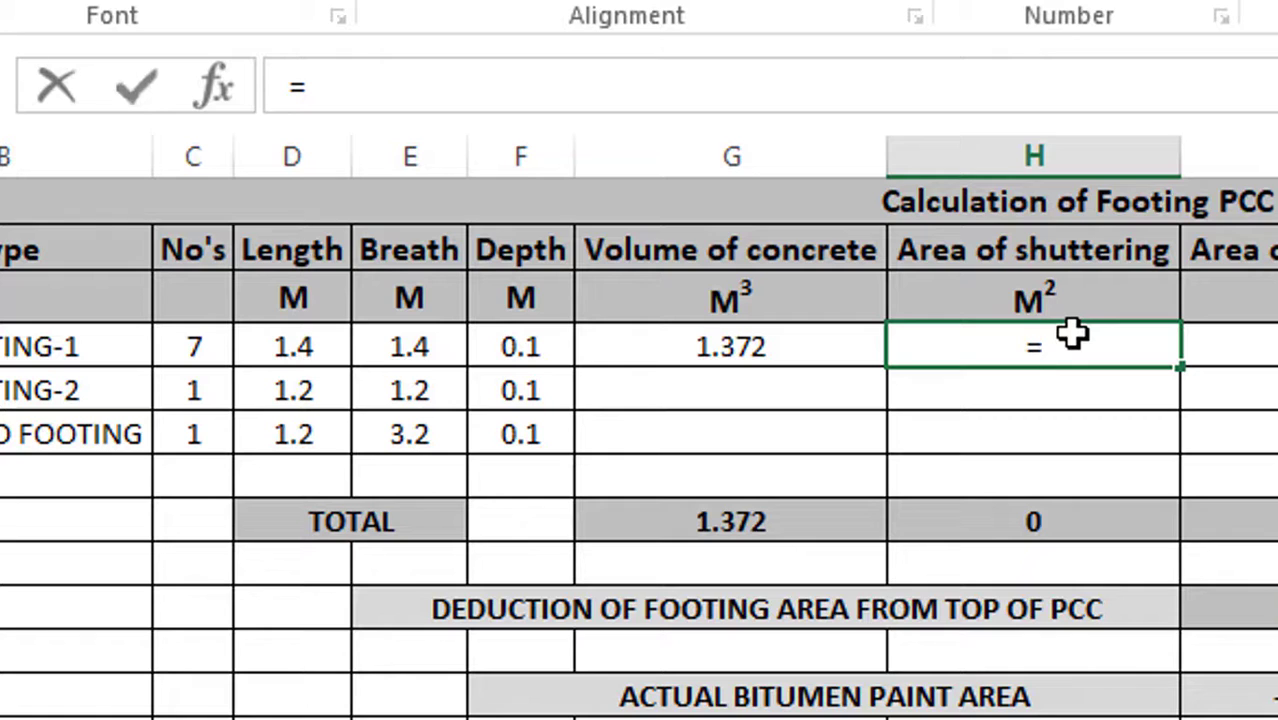
text((()
click(308, 342)
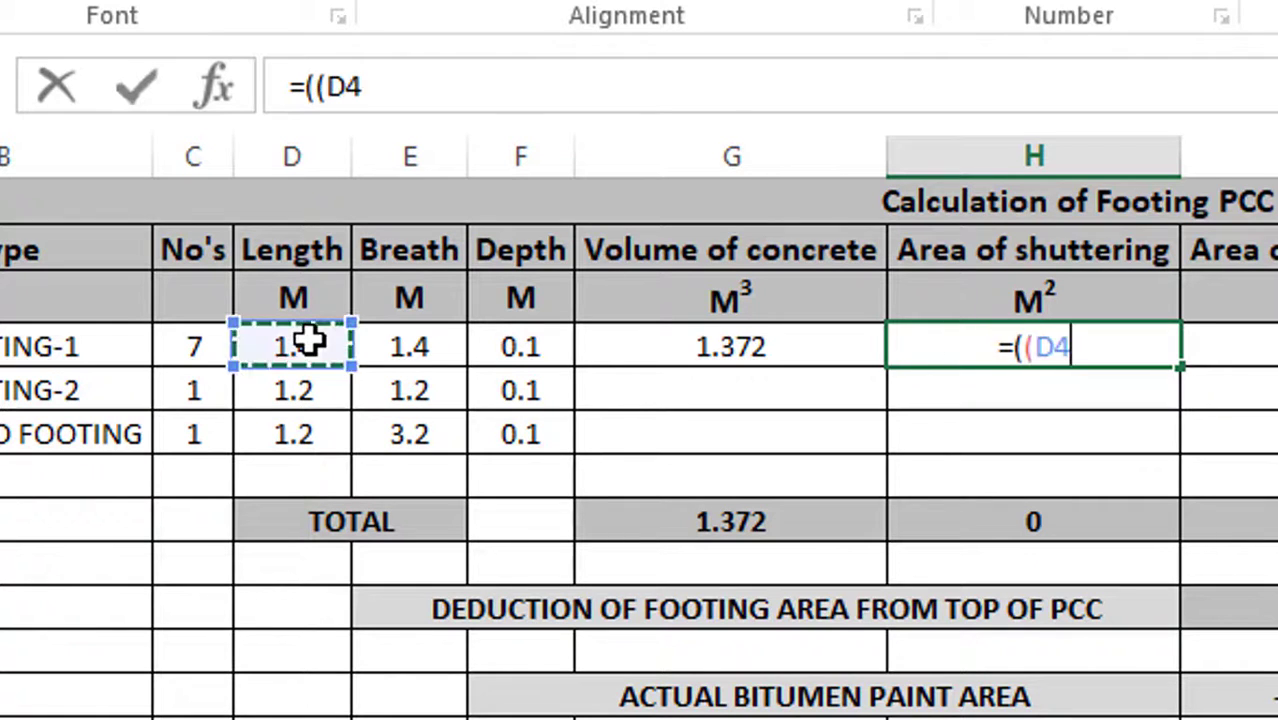
text(+)
click(397, 352)
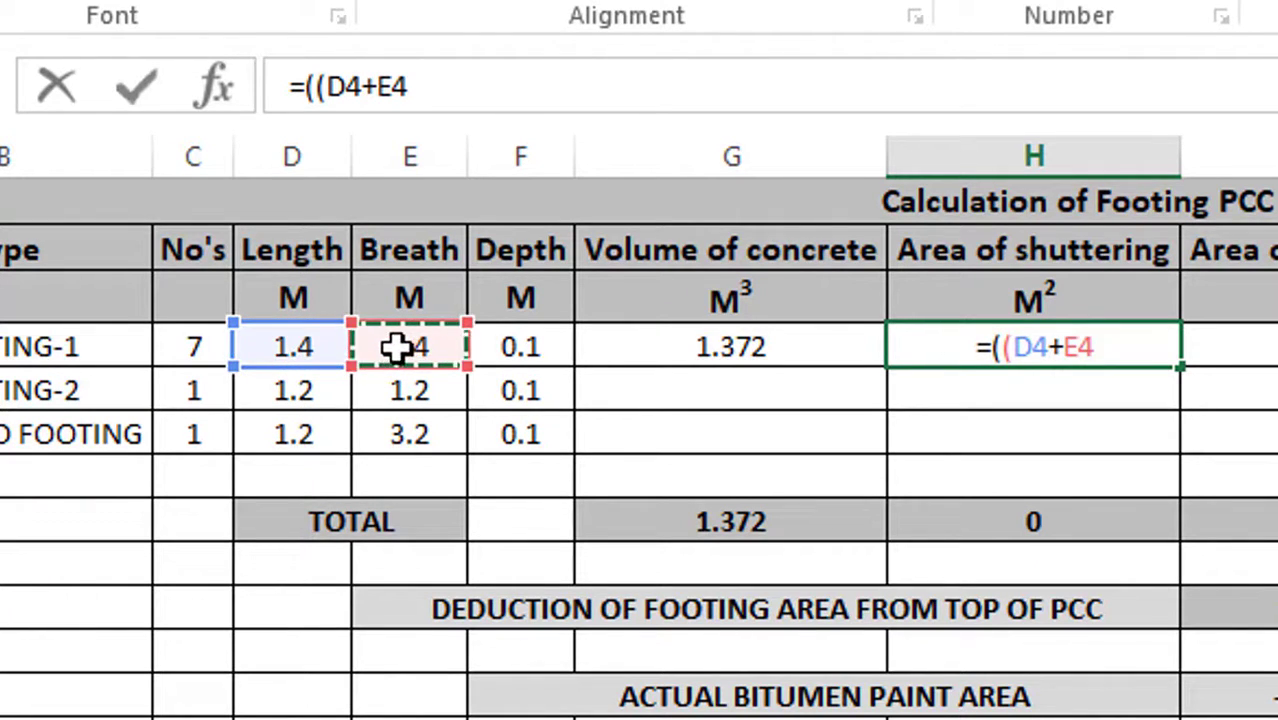
text()*2*)
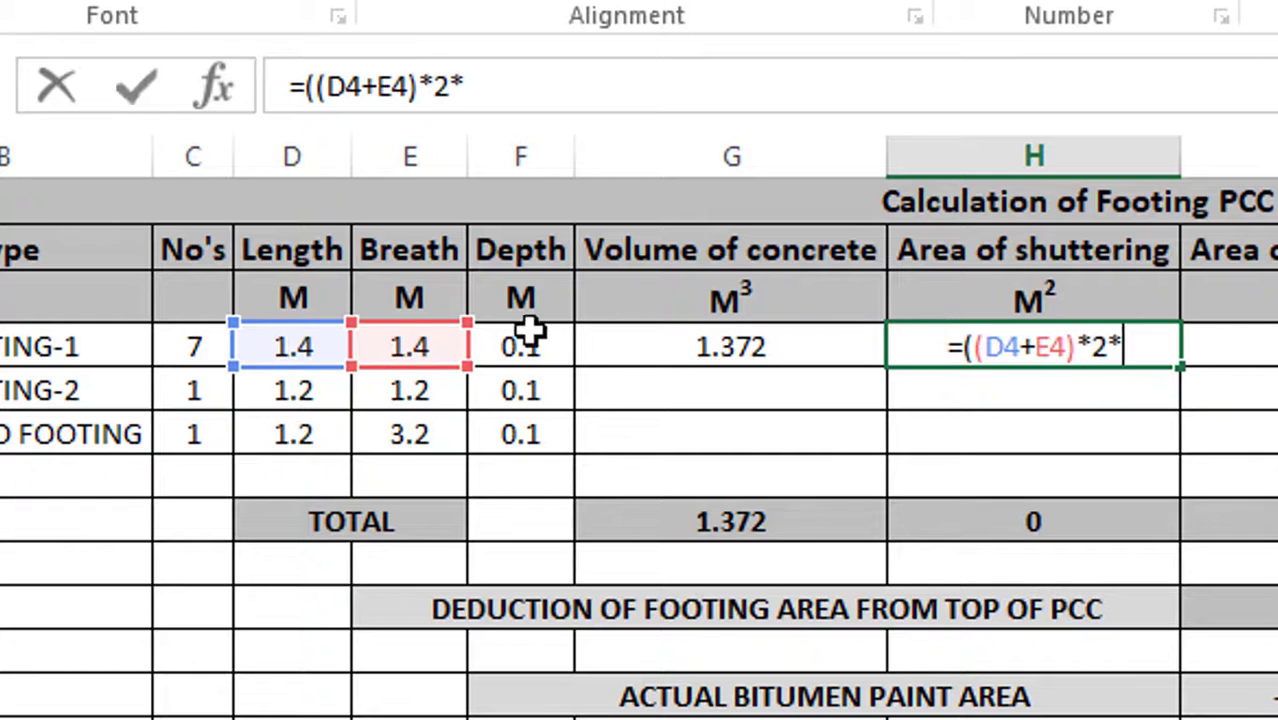
click(522, 341)
text()*)
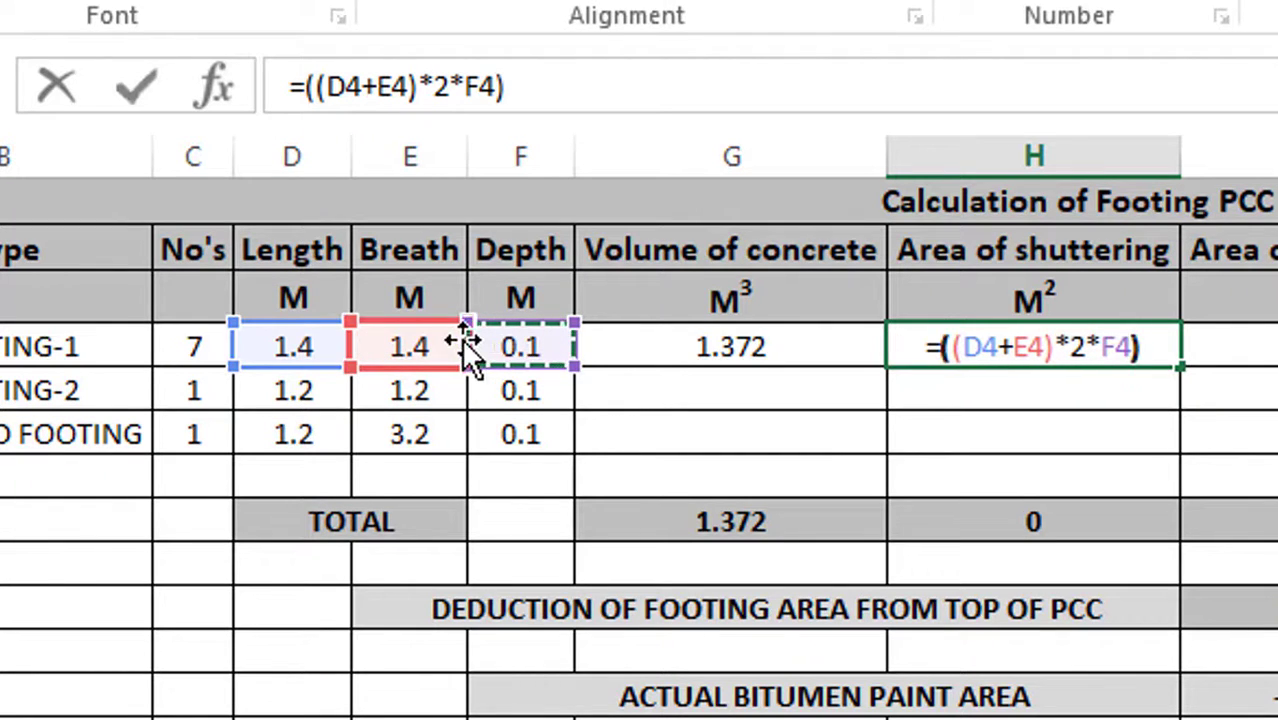
click(203, 340)
key(Return)
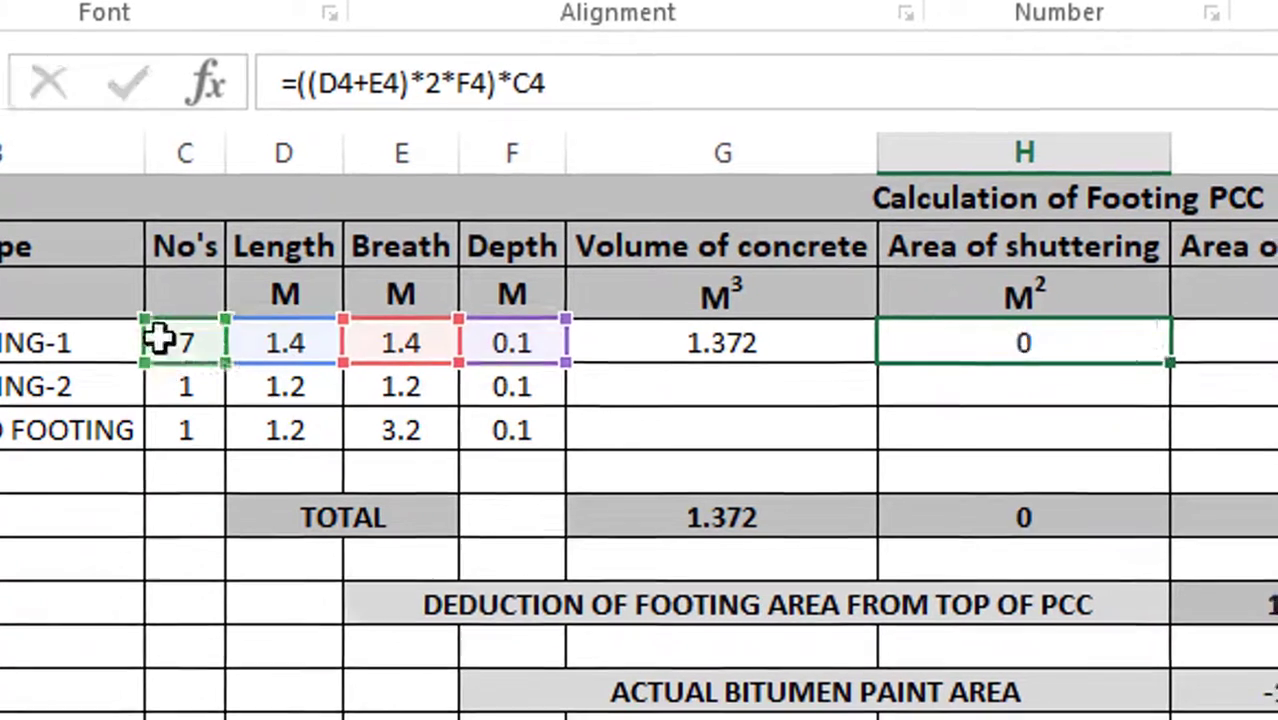
Enter =((D4+E4)*2*F4+(D4*E4))*C4 as FOOTING-1's bitumen area, giving 17.64 m².
click(1274, 352)
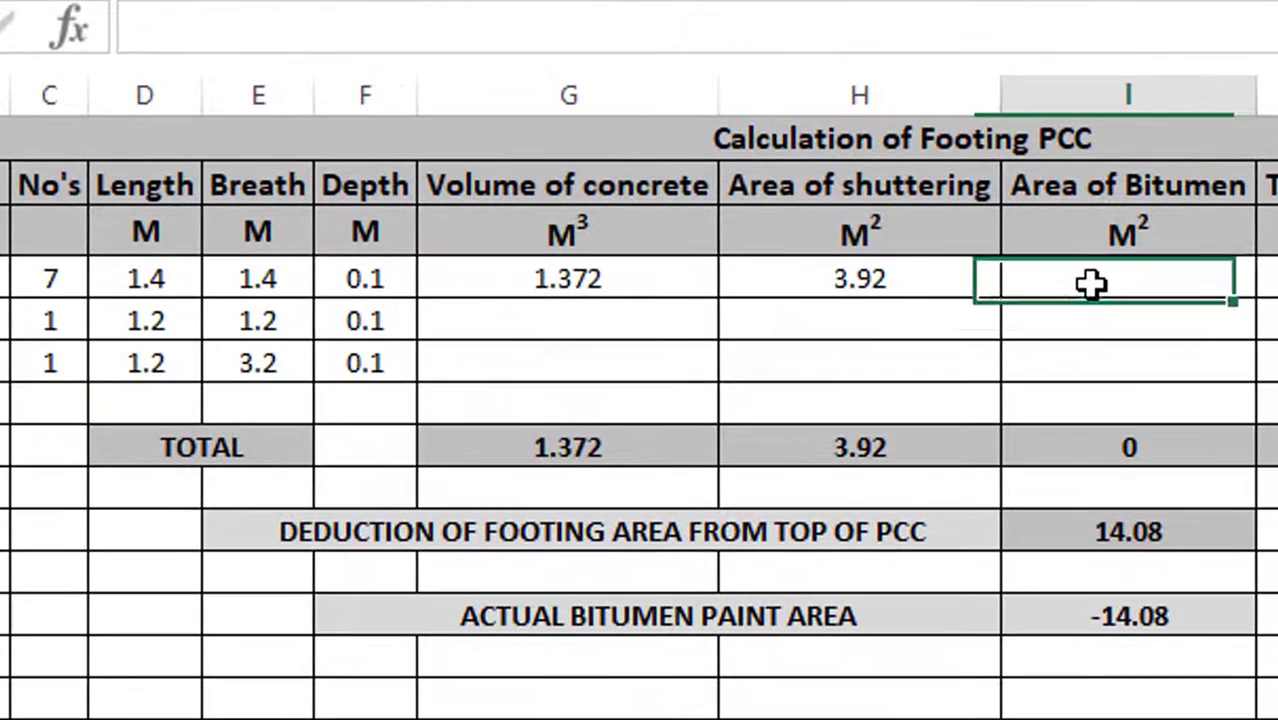
text(=)
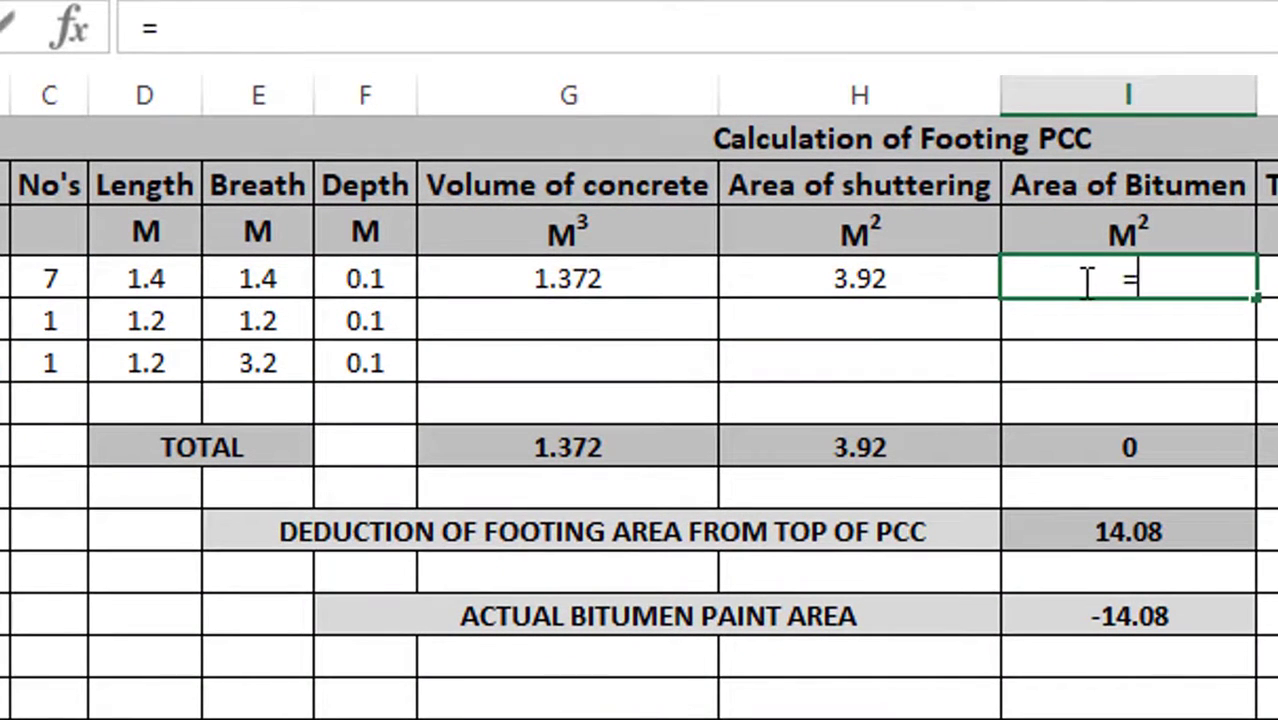
text((()
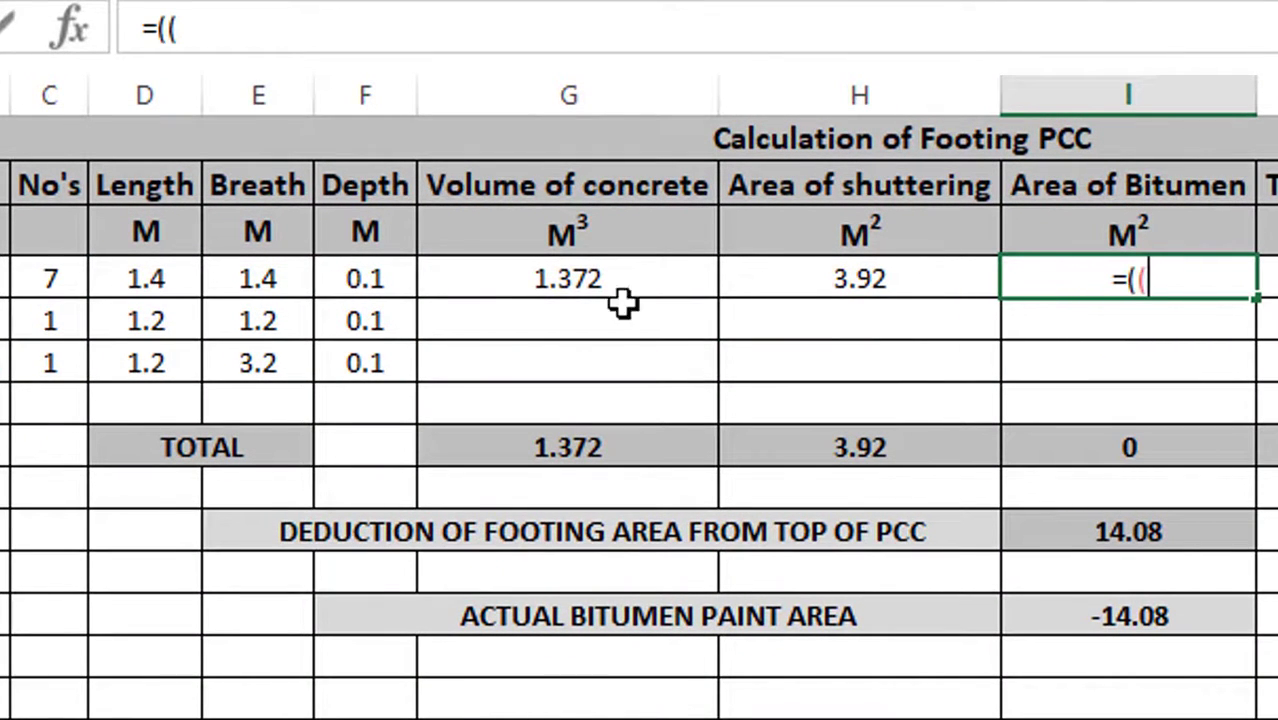
click(145, 282)
text(+)
click(256, 280)
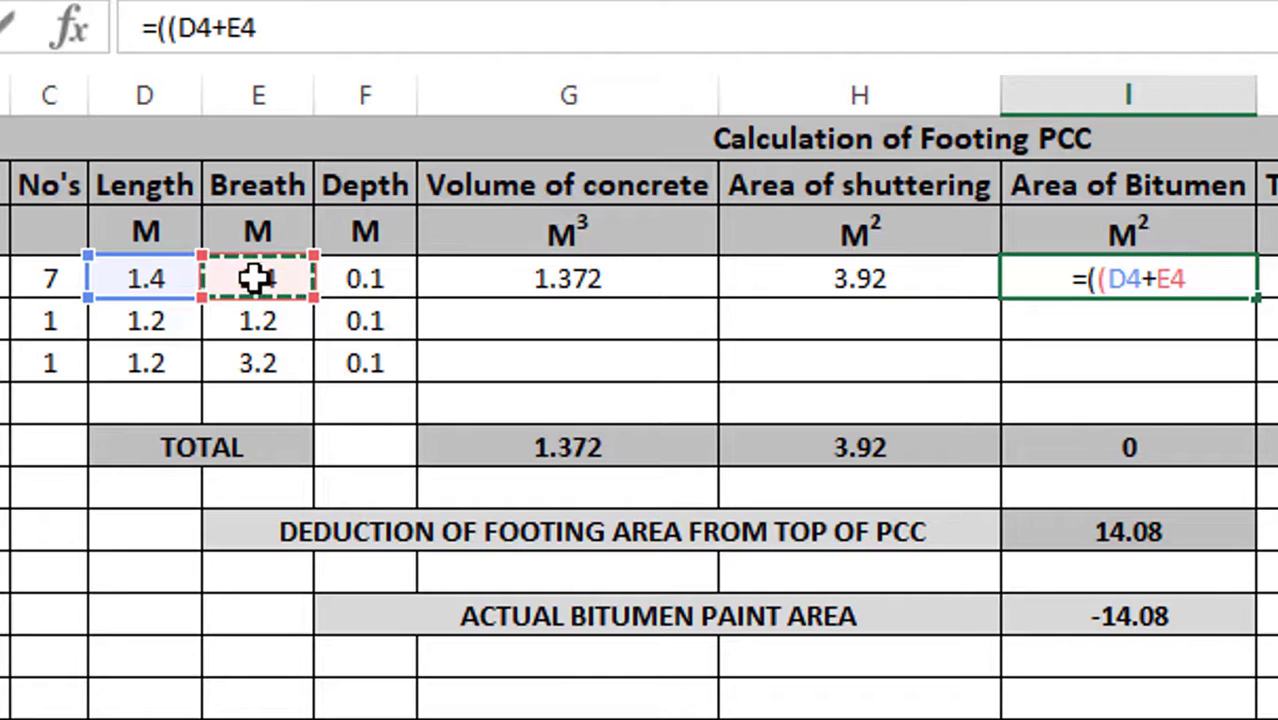
text()*2)
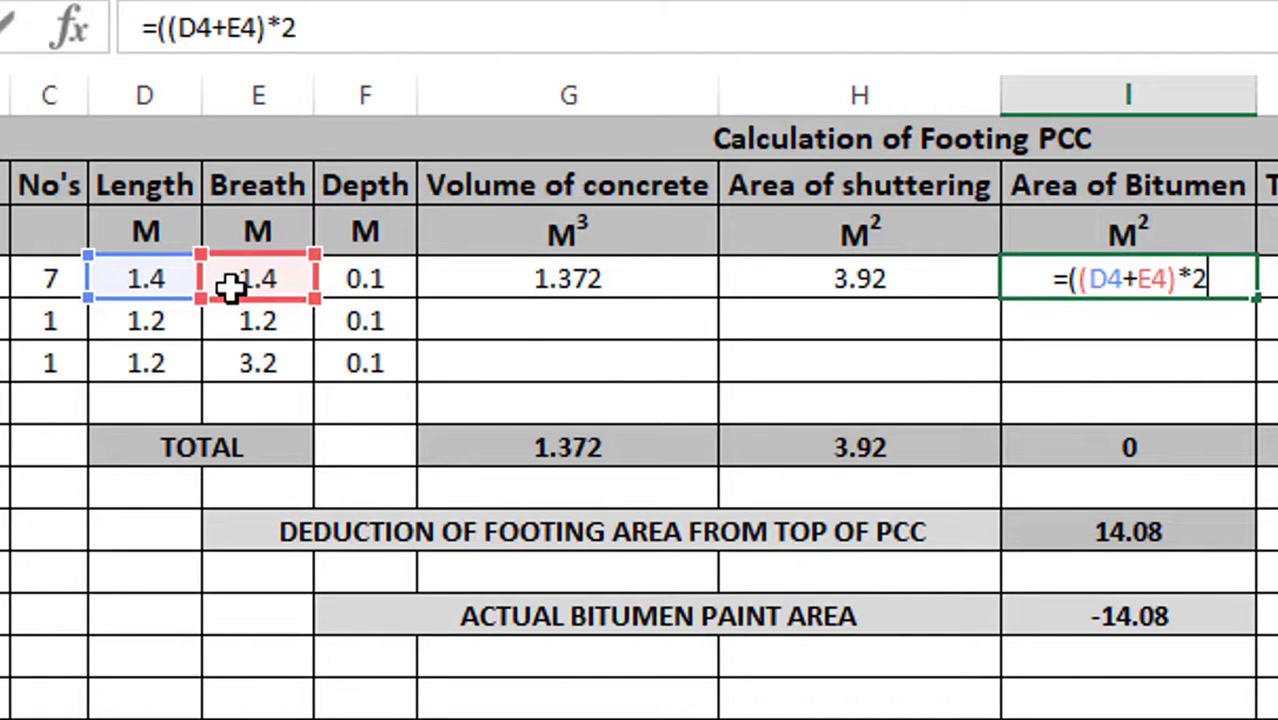
text(*)
click(370, 272)
text(+)
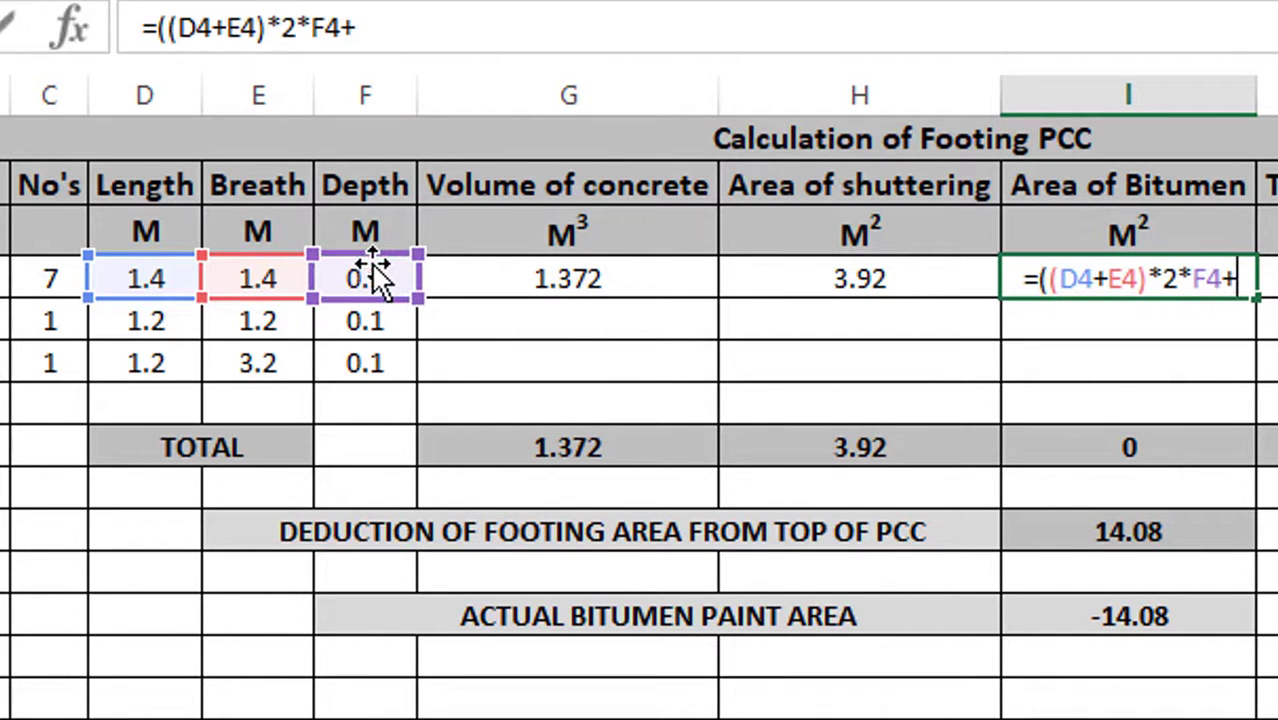
text(()
click(142, 278)
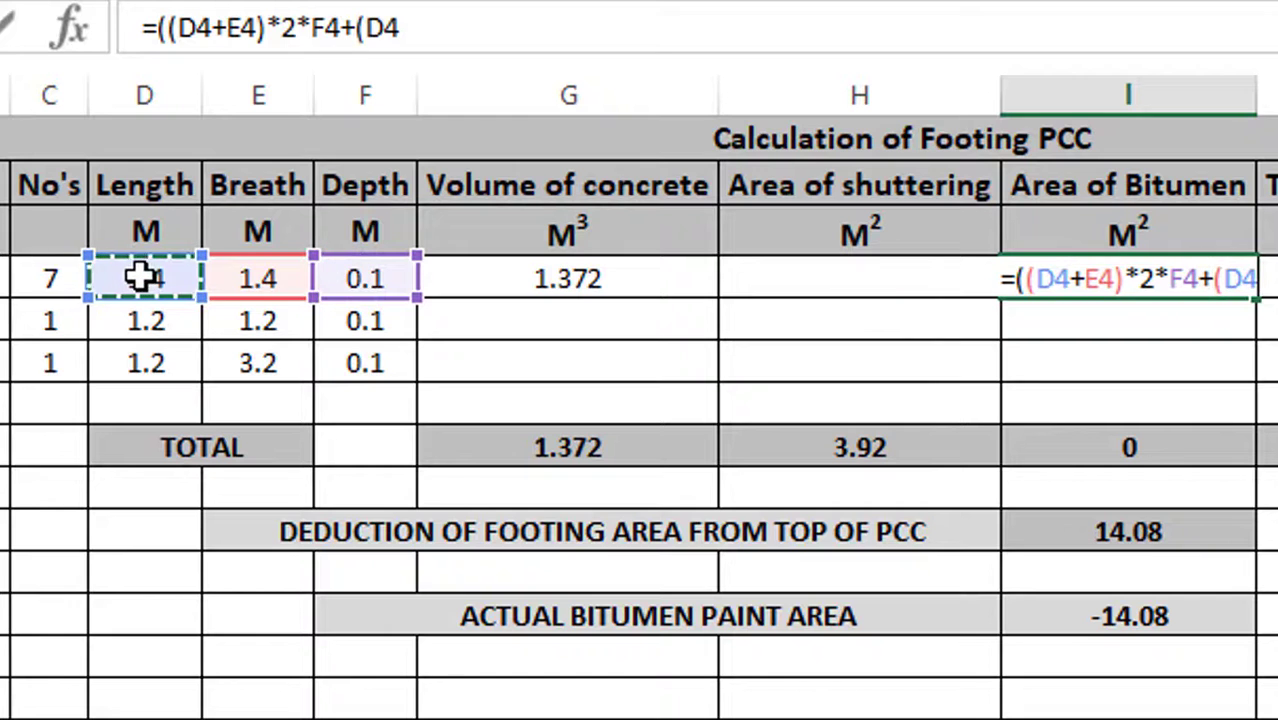
text(*)
click(245, 279)
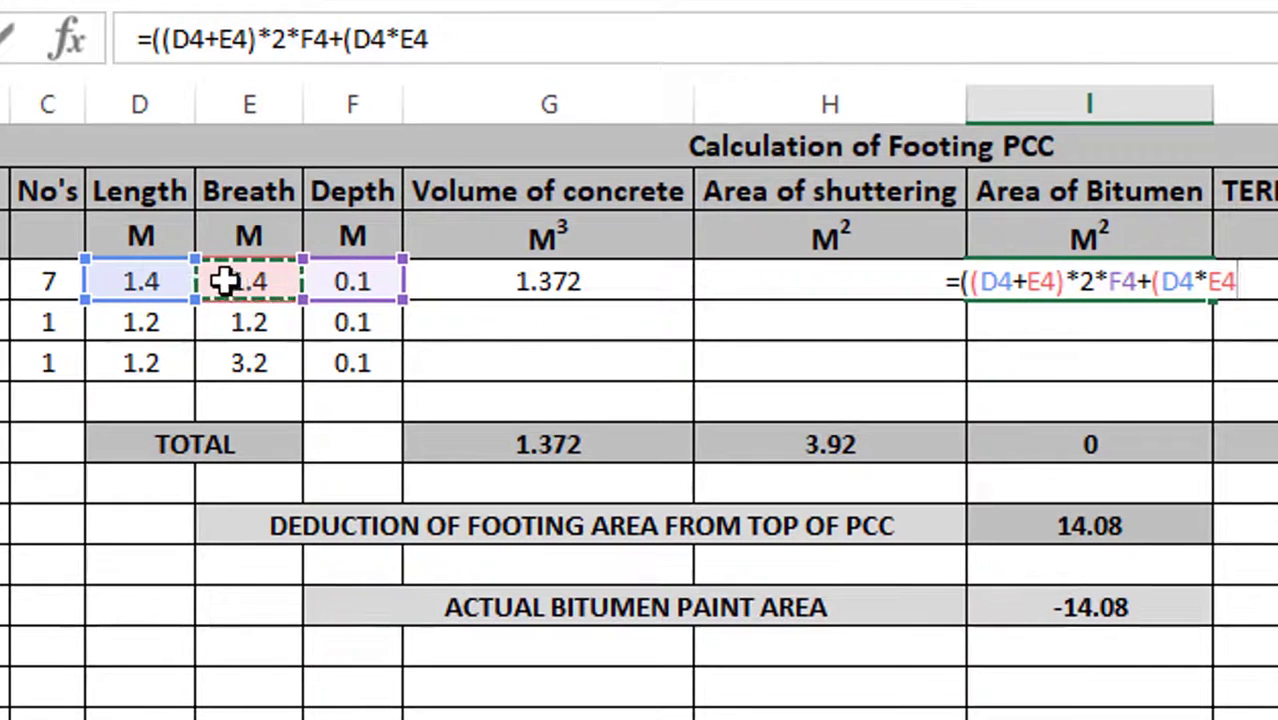
text())*)
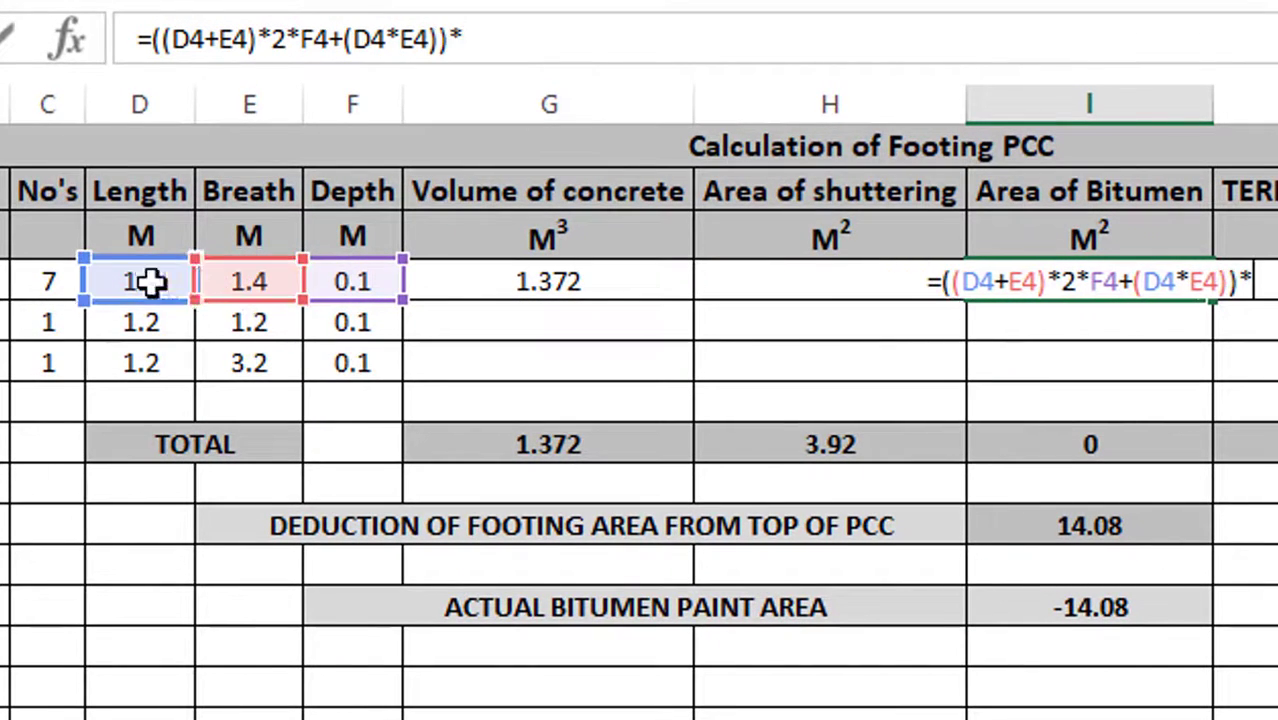
click(60, 283)
key(Return)
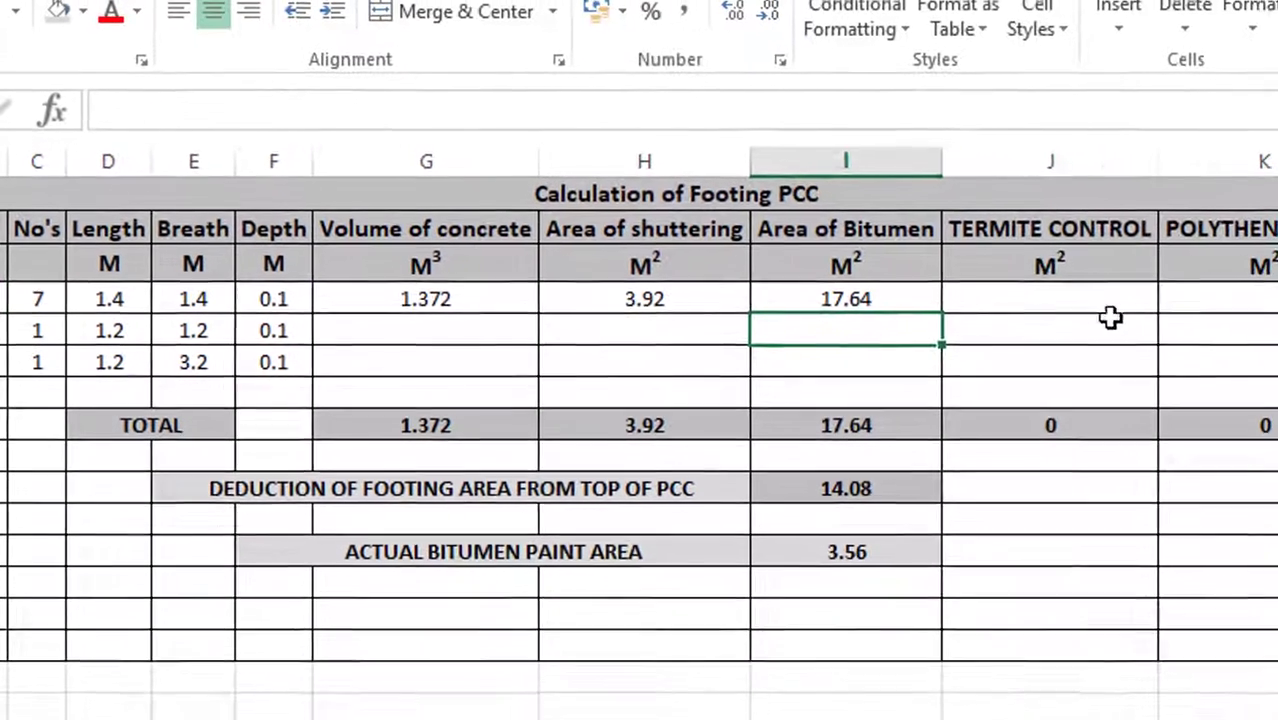
Enter =(D4*E4)*C4 as FOOTING-1's termite control area, giving 13.72 m².
click(1042, 303)
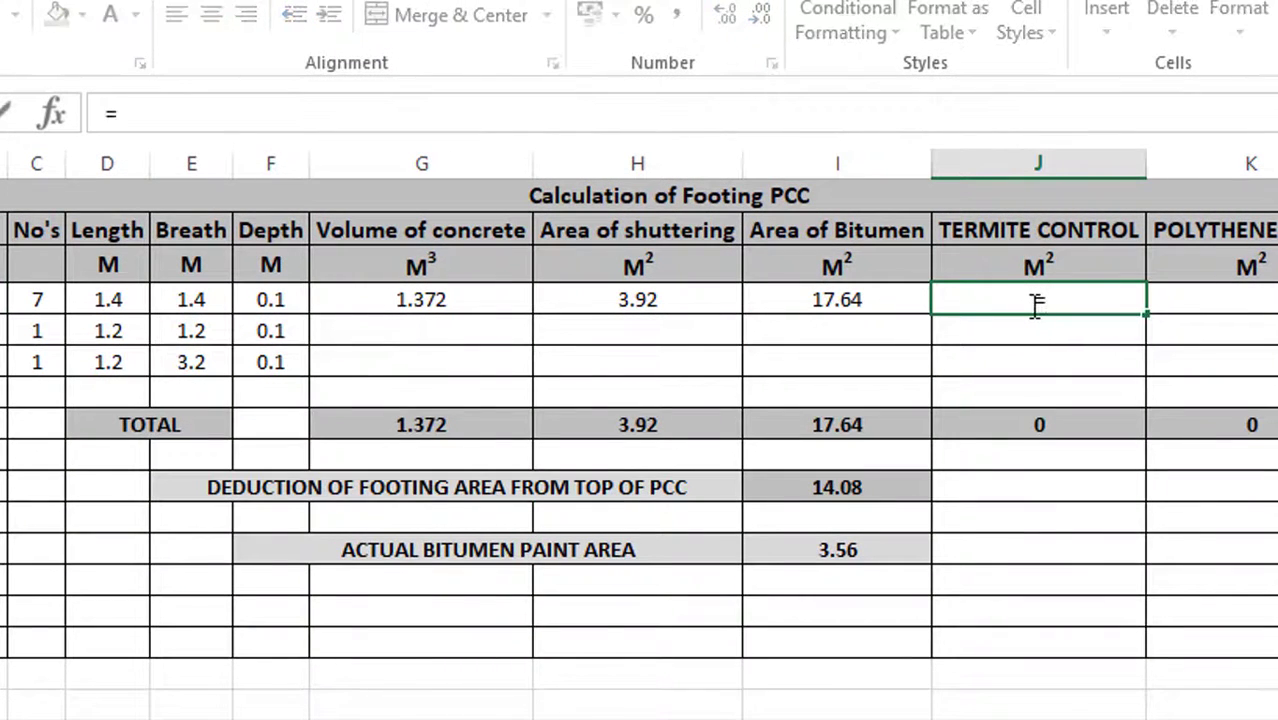
click(121, 303)
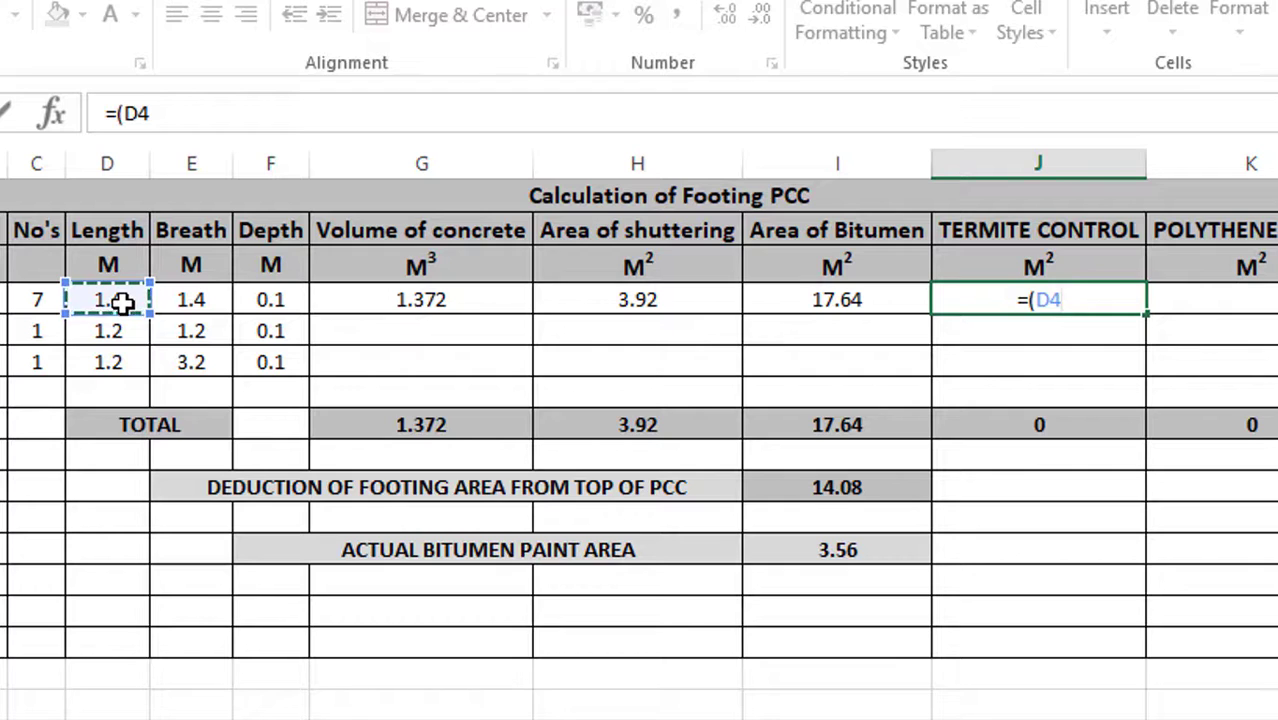
text(*)
click(203, 299)
text()*)
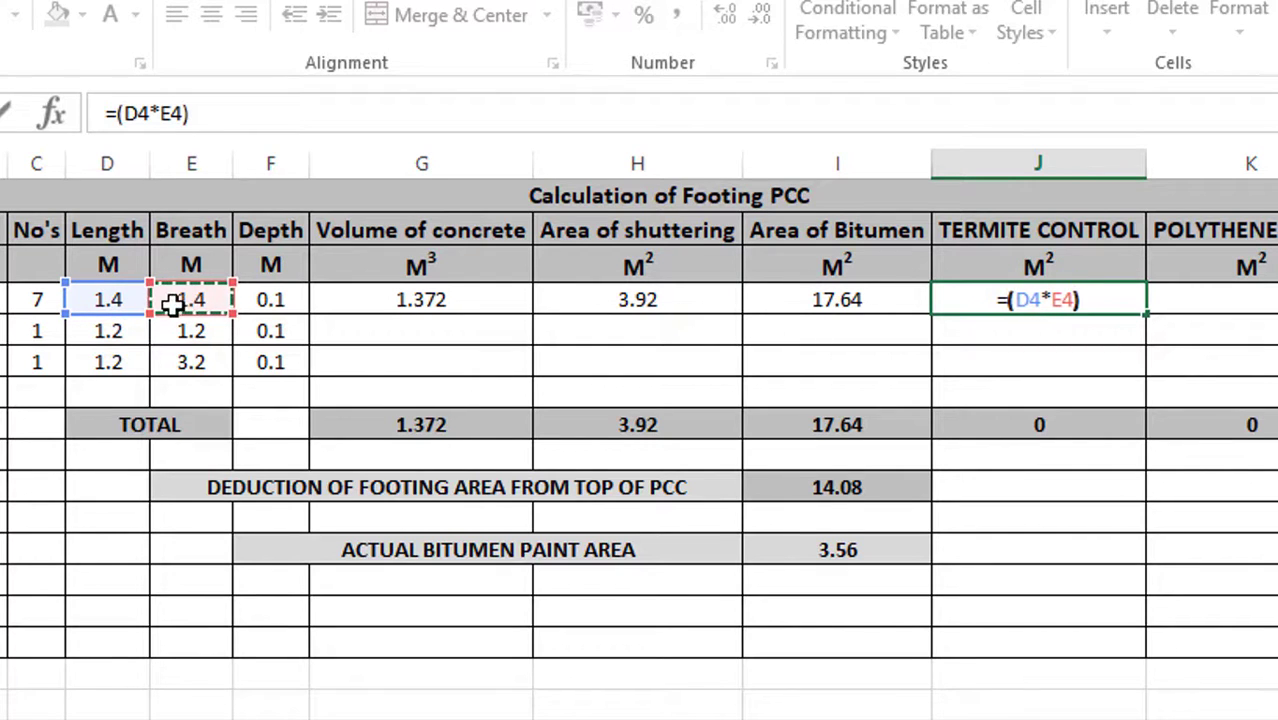
click(46, 298)
key(Return)
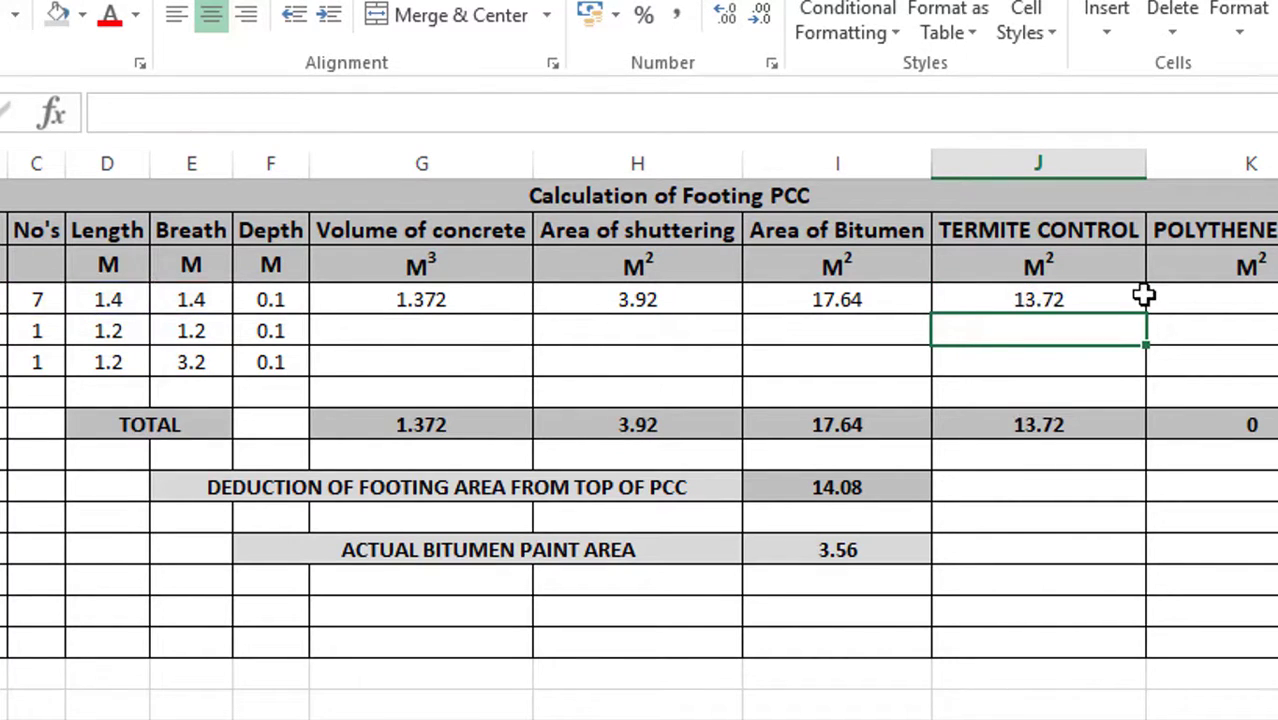
Enter the same =(D4*E4)*C4 formula for FOOTING-1's polythene sheet area, 13.72 m².
click(1201, 303)
text(=)
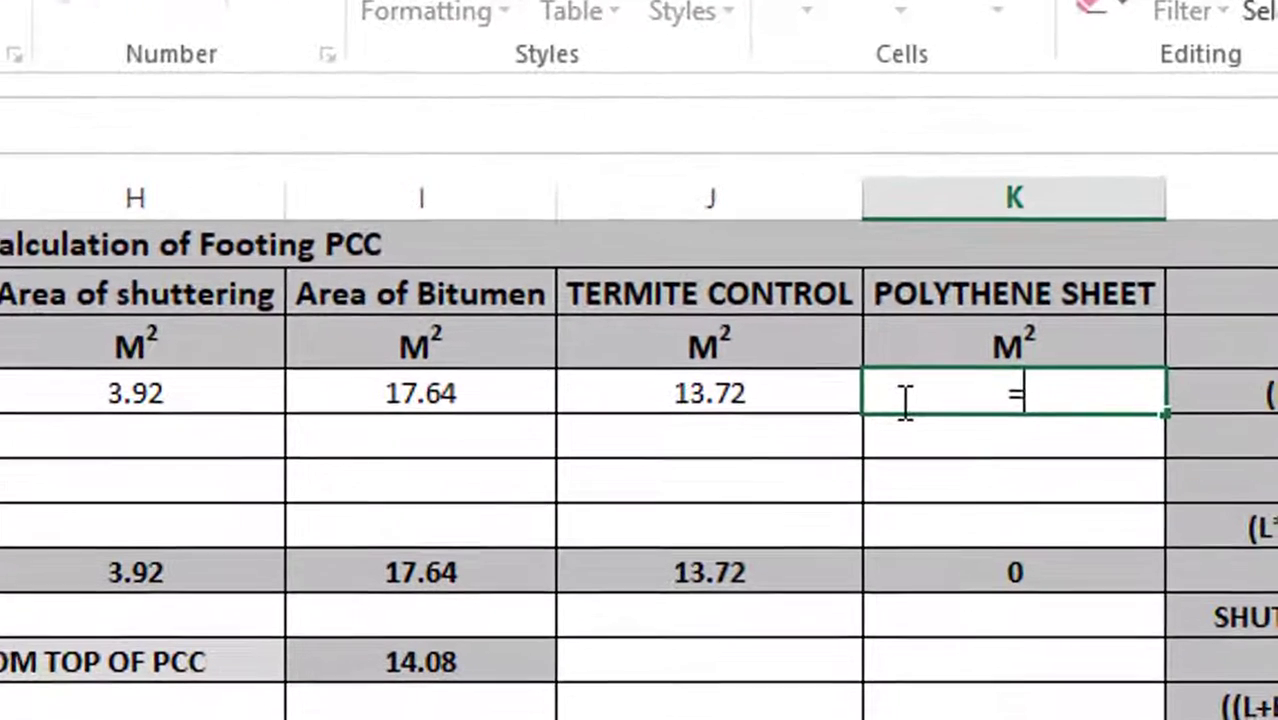
text(()
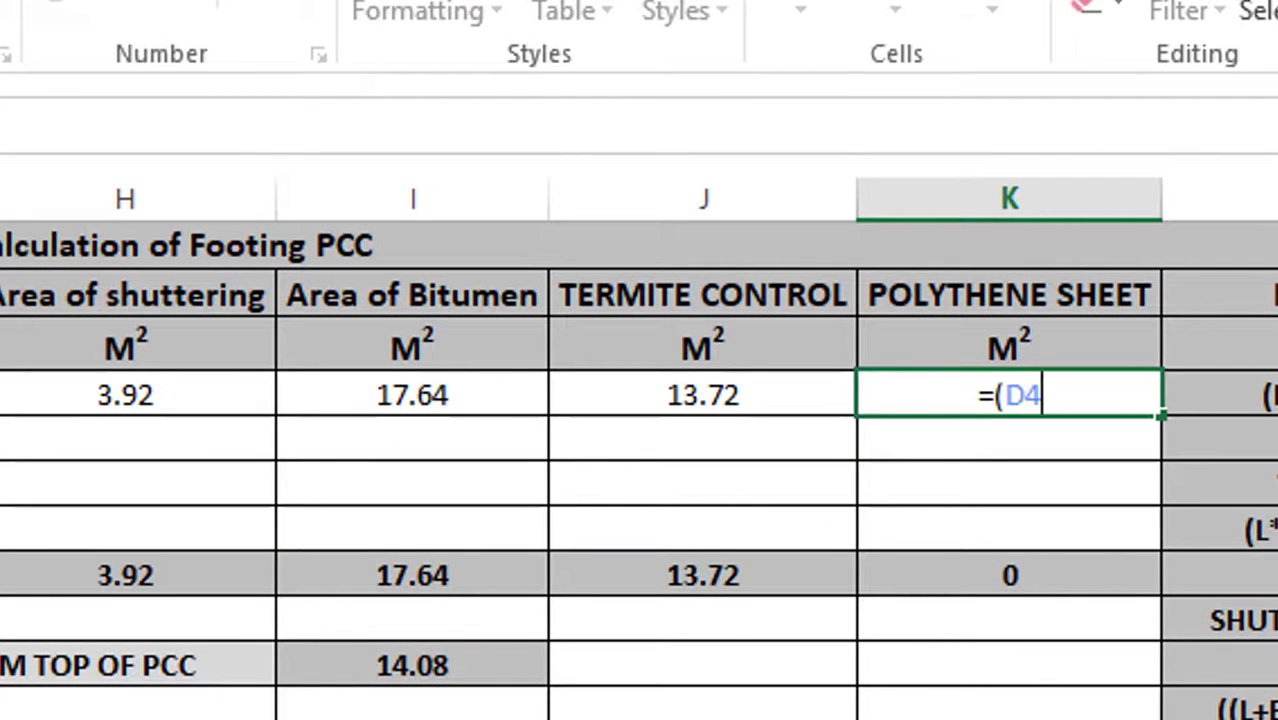
text(D4*E4)
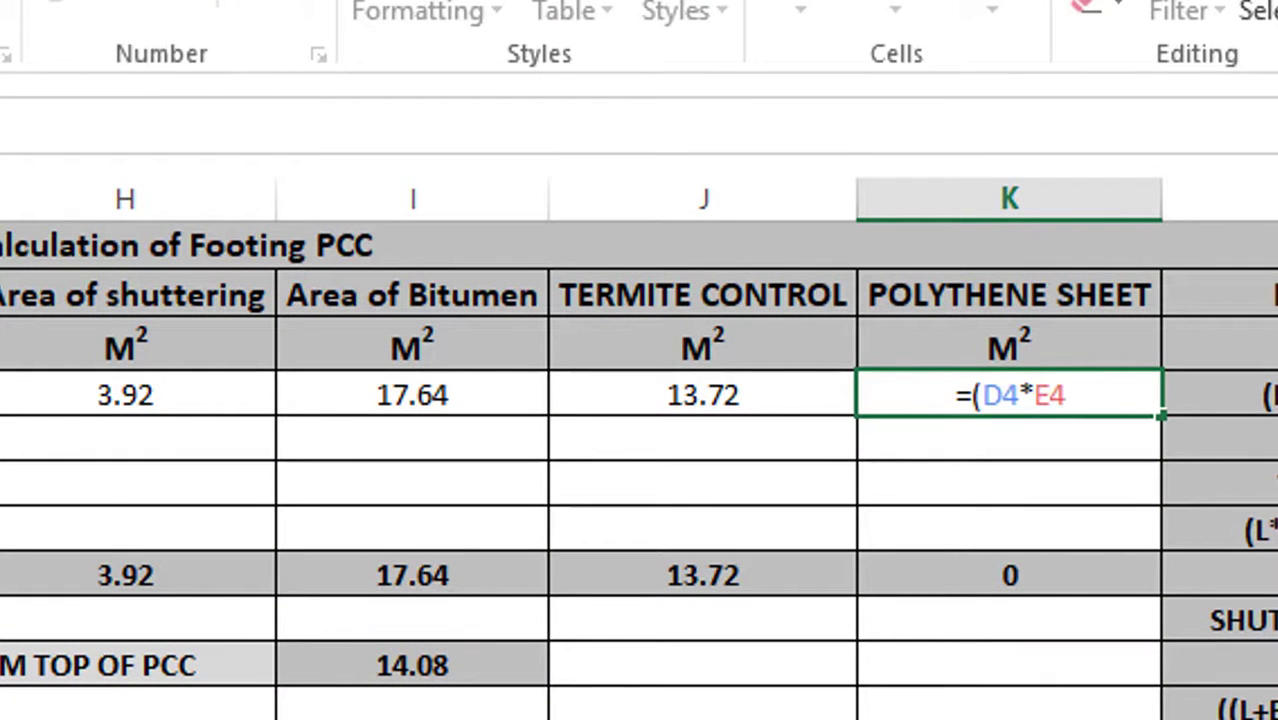
text()*)
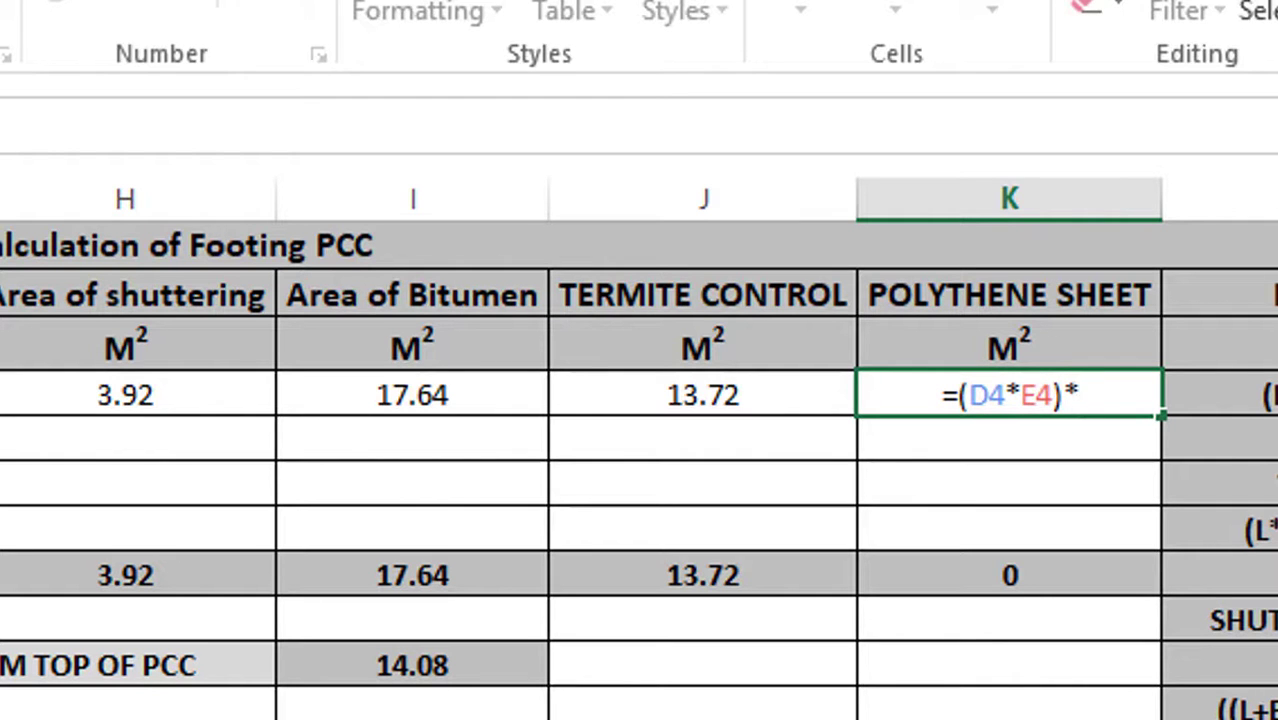
text(C4)
key(Return)
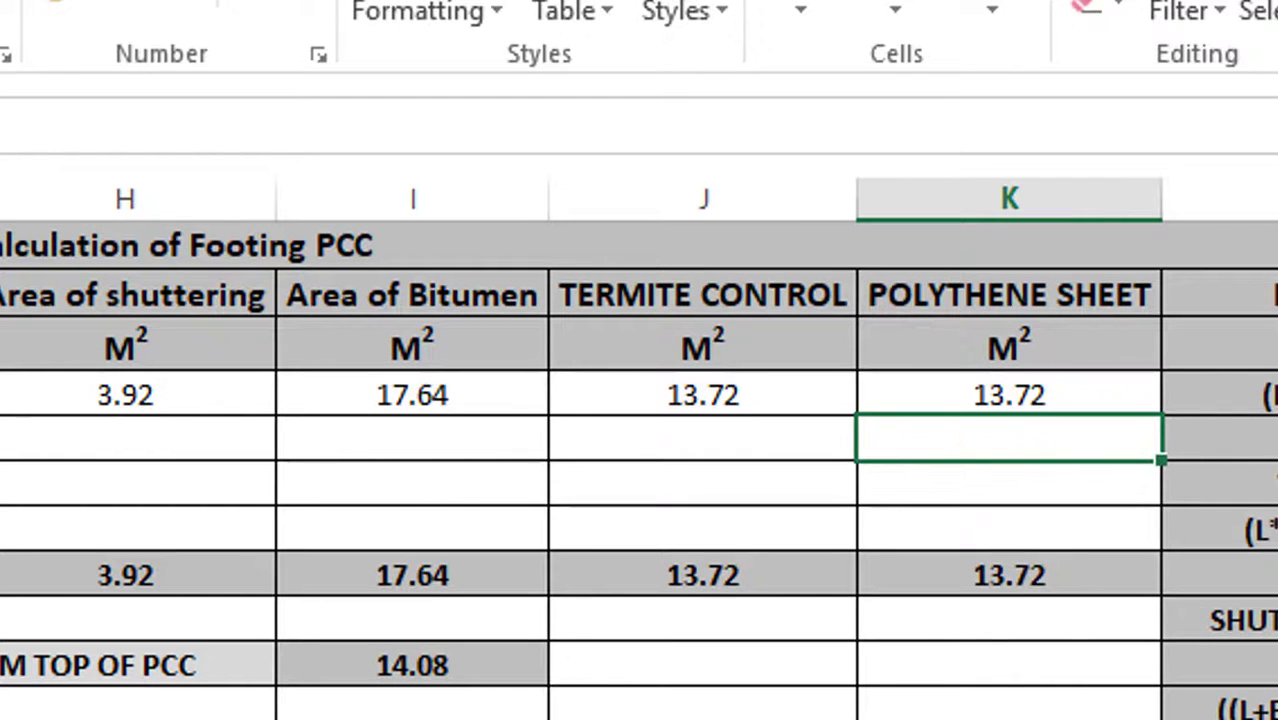
Copy row 4's five quantity formulas down to rows 5–6 and check the 1.9 m³ concrete total.
drag(0, 395, 990, 400)
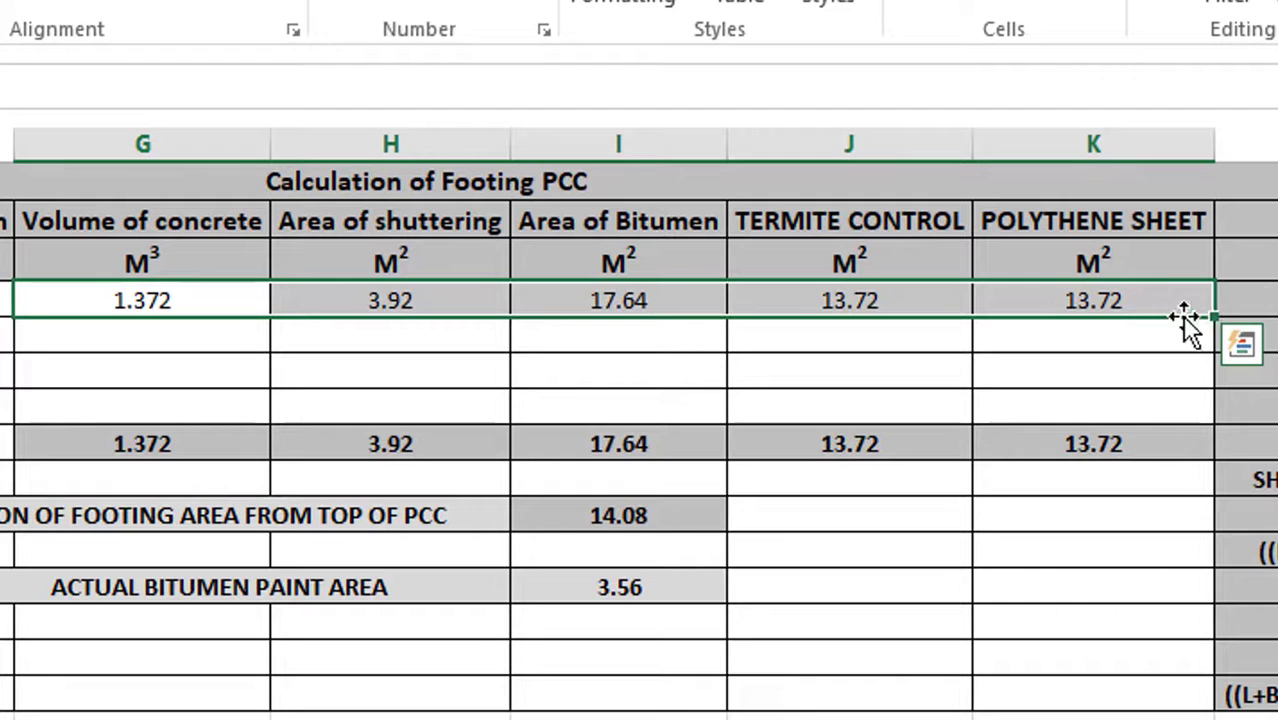
drag(1185, 318, 1195, 385)
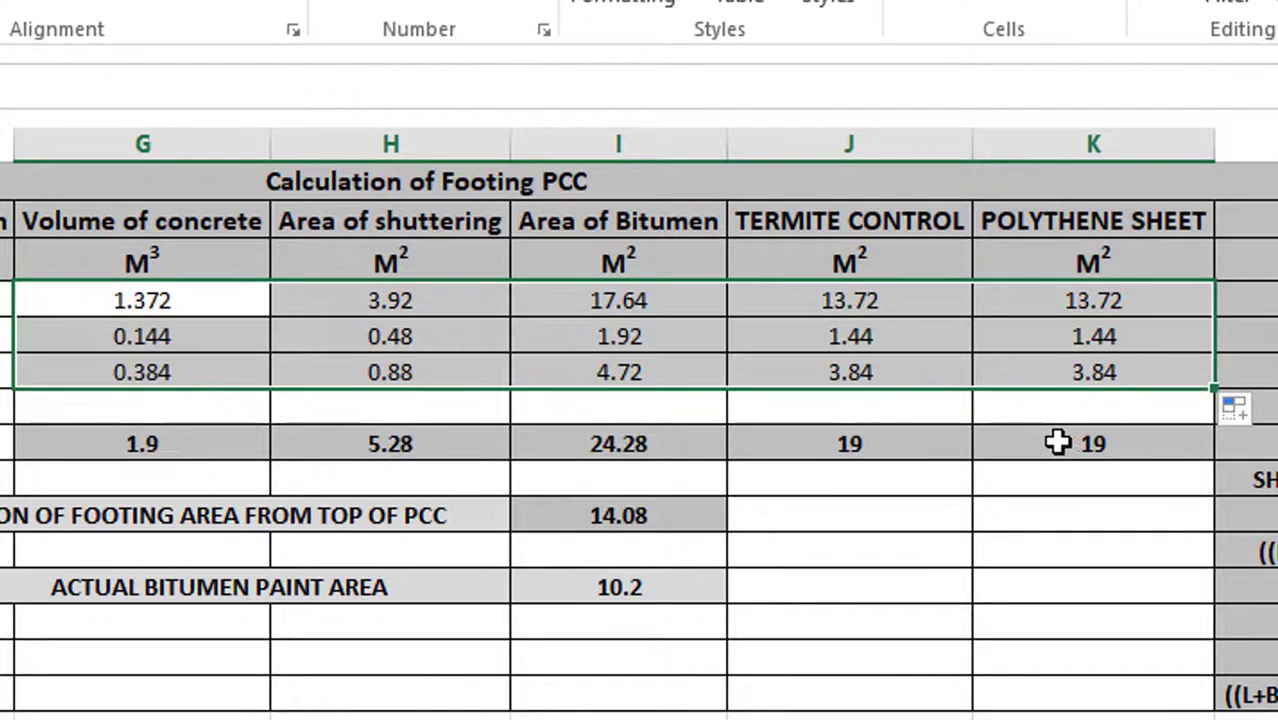
click(148, 442)
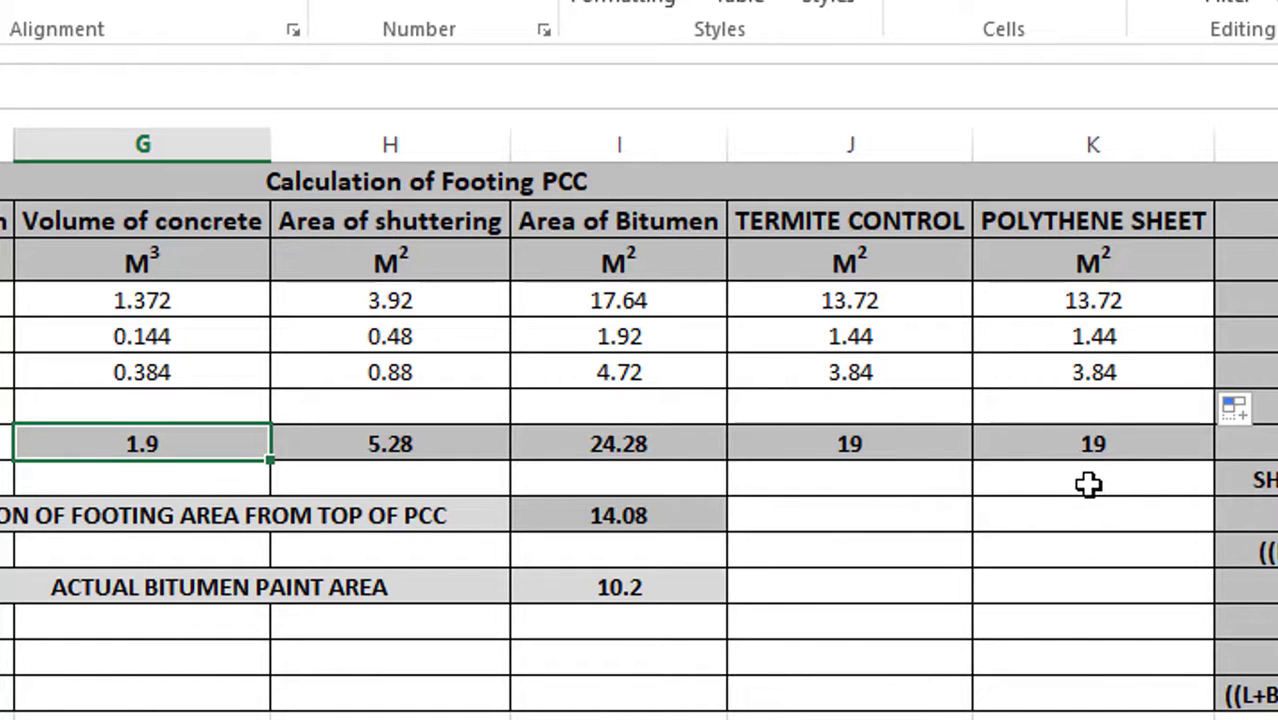
click(640, 447)
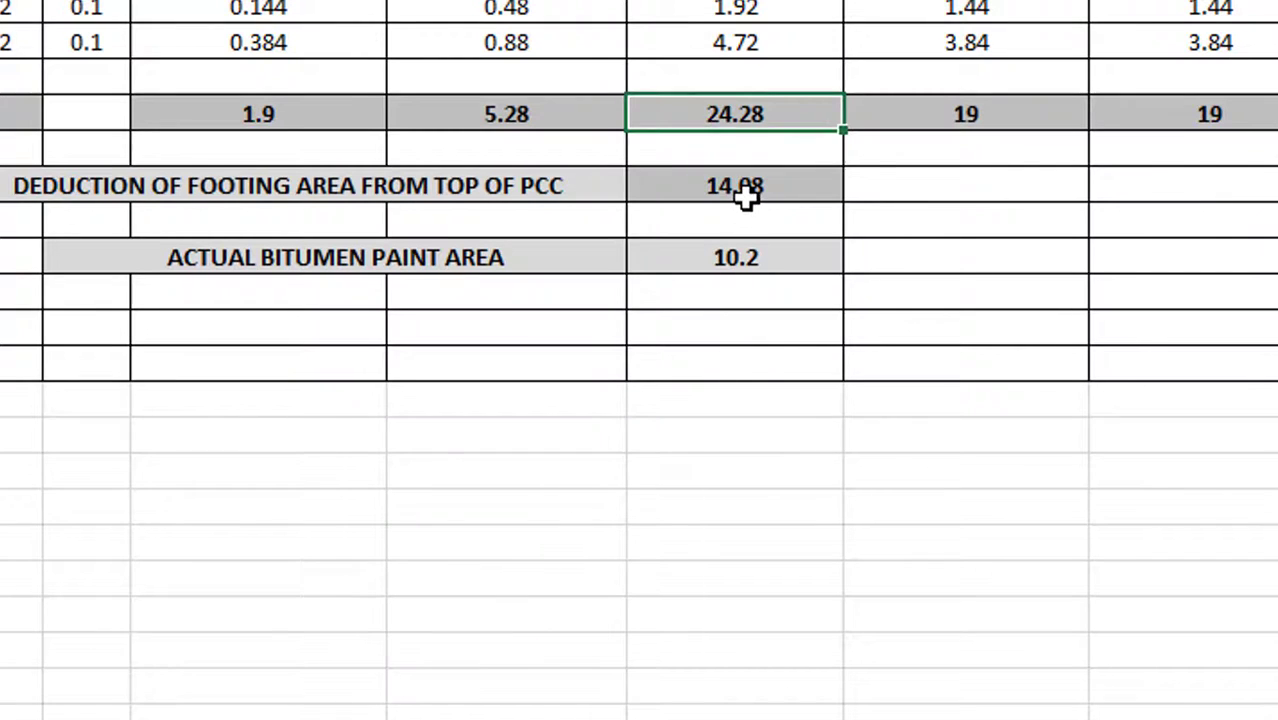
click(745, 197)
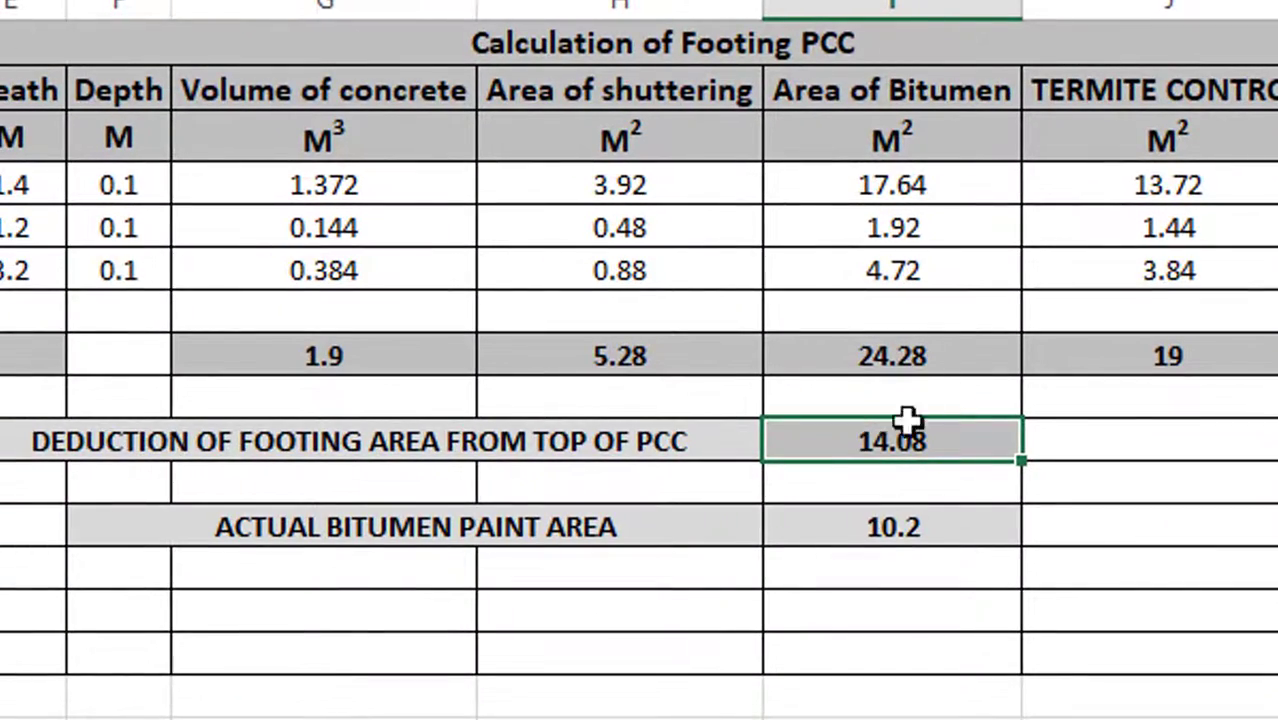
Re-enter the Actual Bitumen Paint Area as =I8-I10 (24.28 minus 14.08), giving 10.2 m².
key(Down)
click(888, 527)
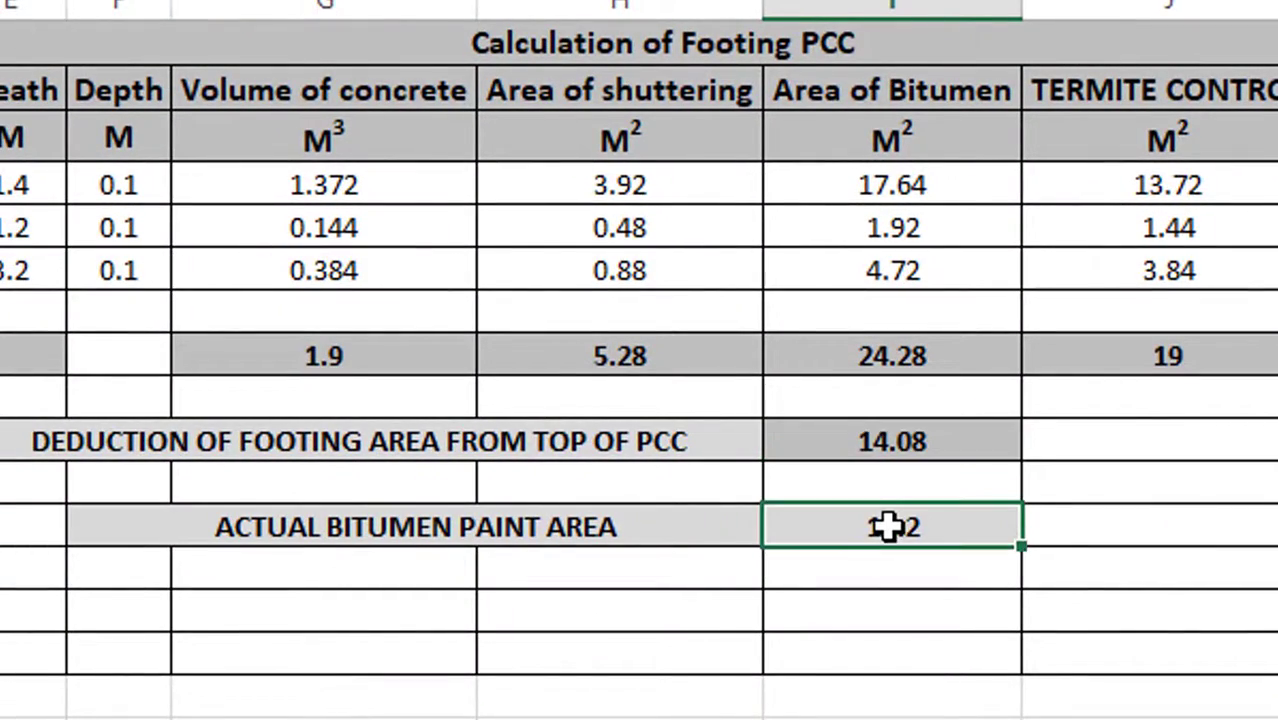
key(BackSpace)
text(=)
click(955, 356)
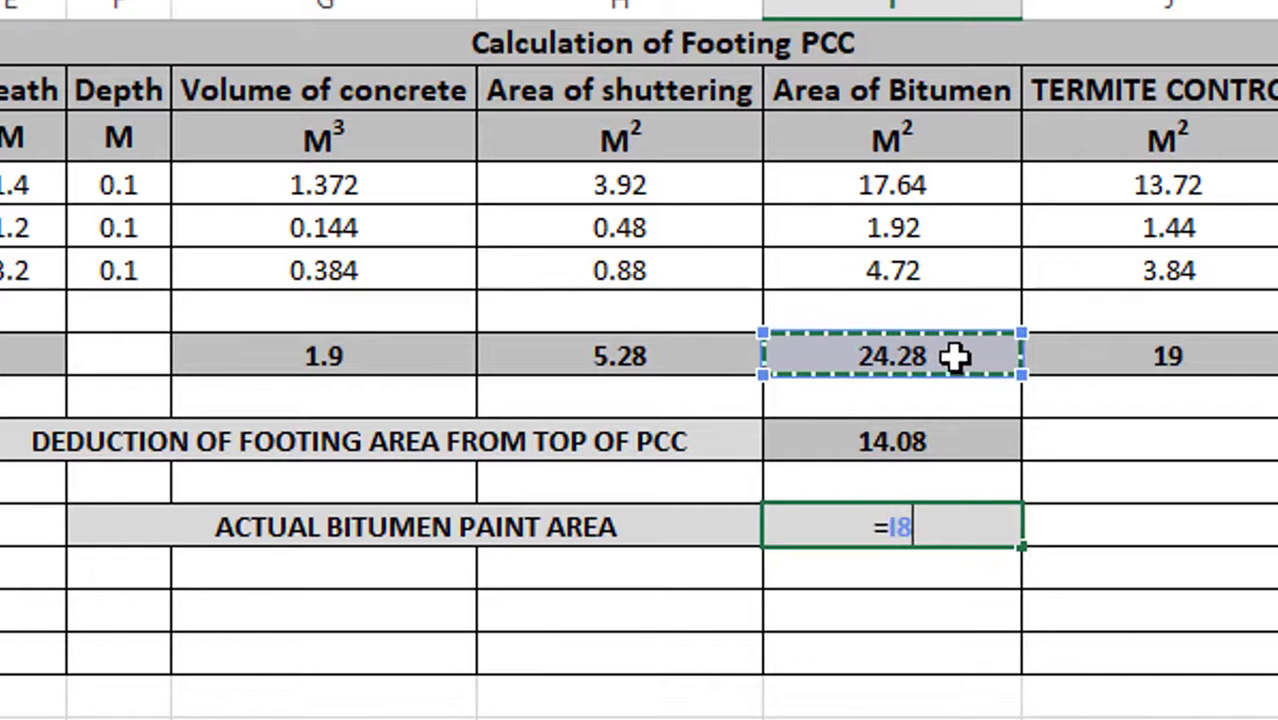
text(-)
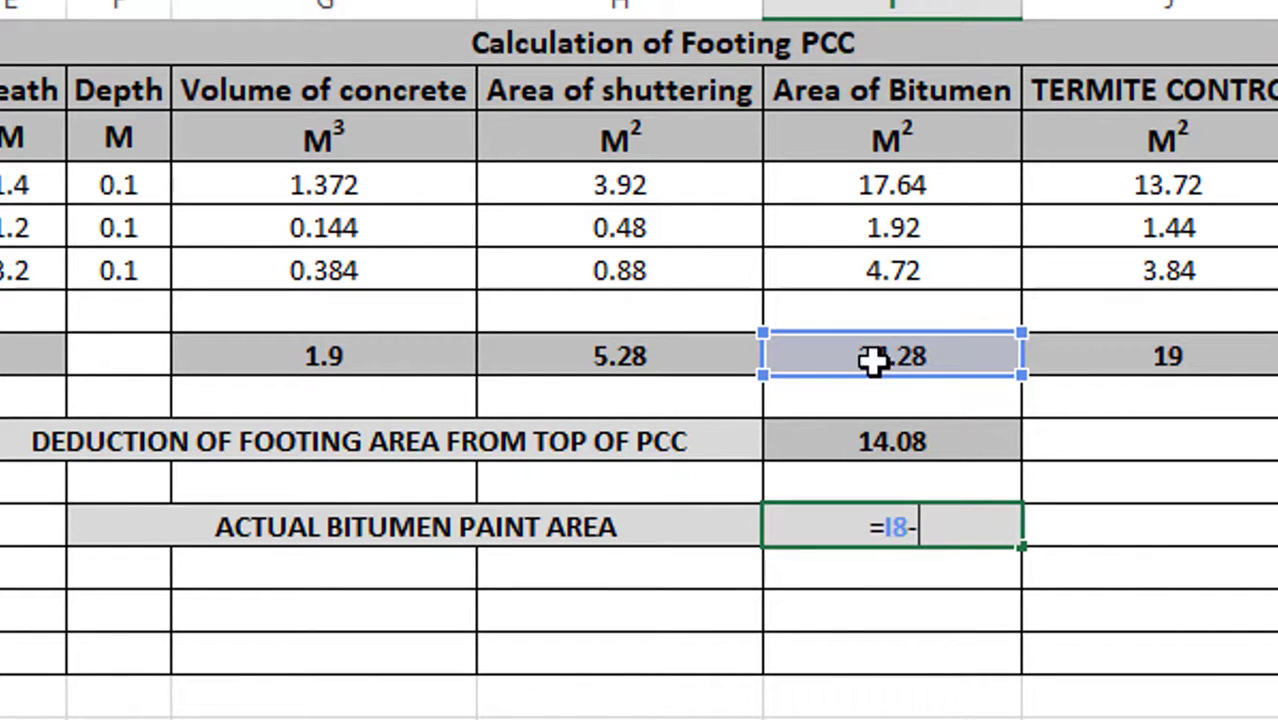
click(910, 442)
key(Return)
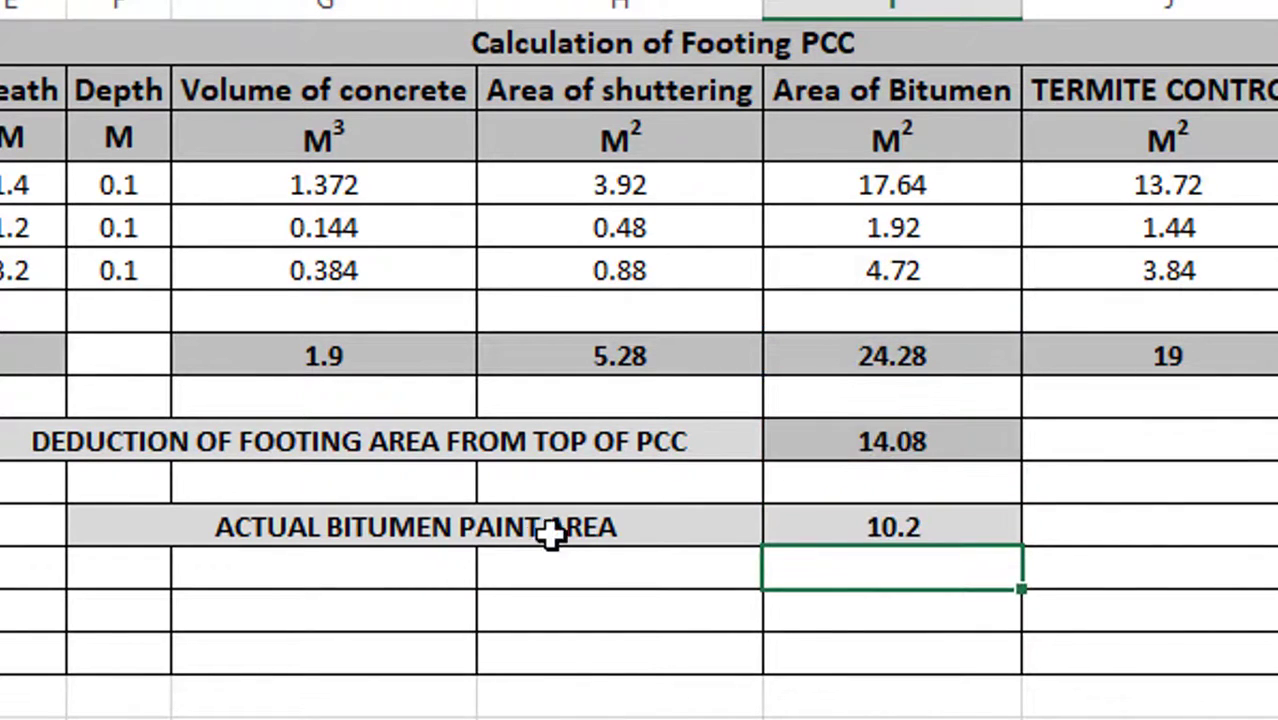
click(903, 525)
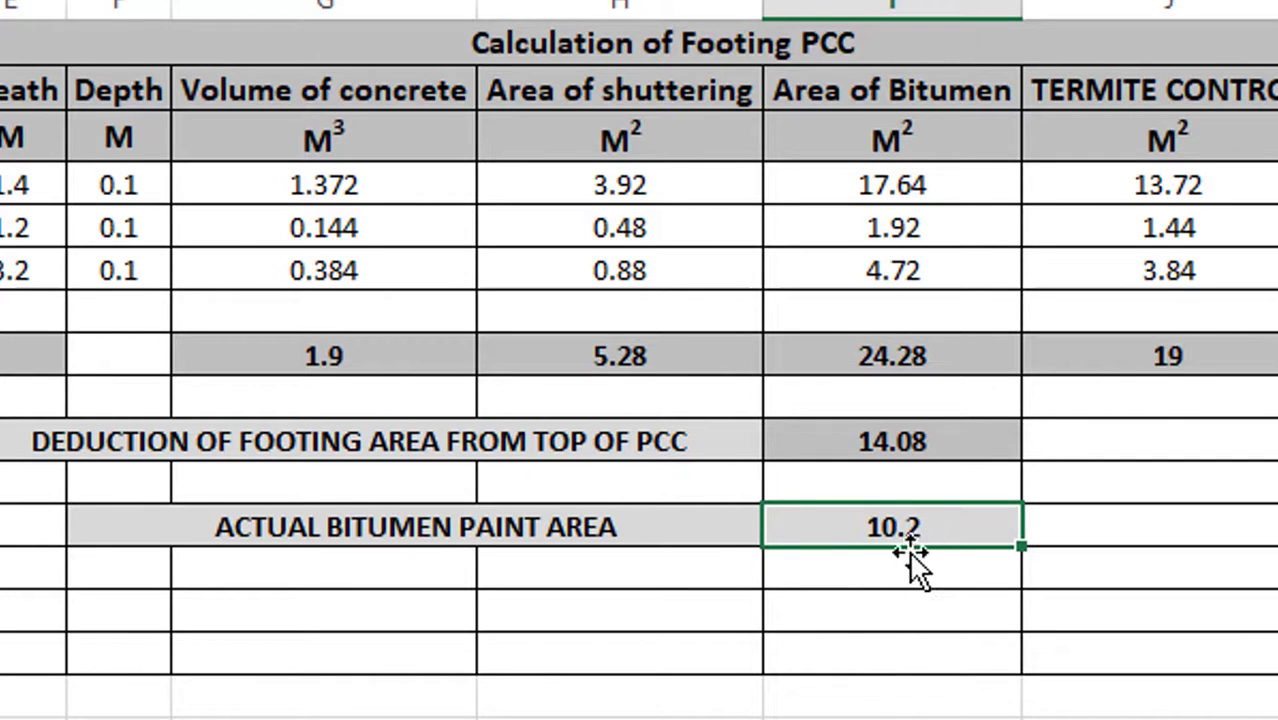